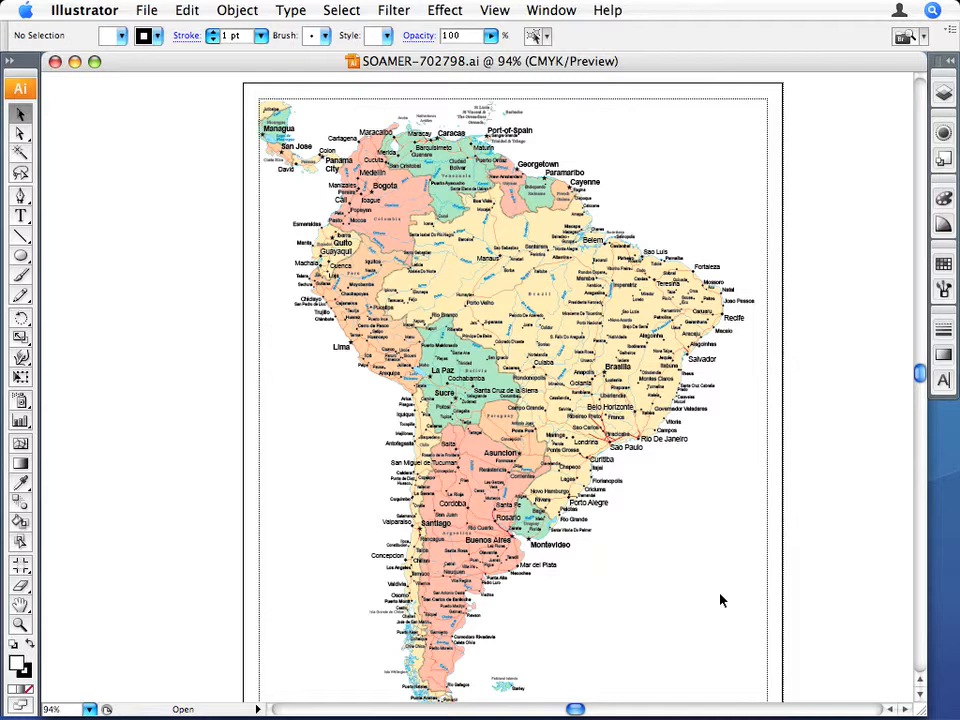
Close the open map and reopen SOAMER-702798.ai, updating all of its legacy text.
click(53, 63)
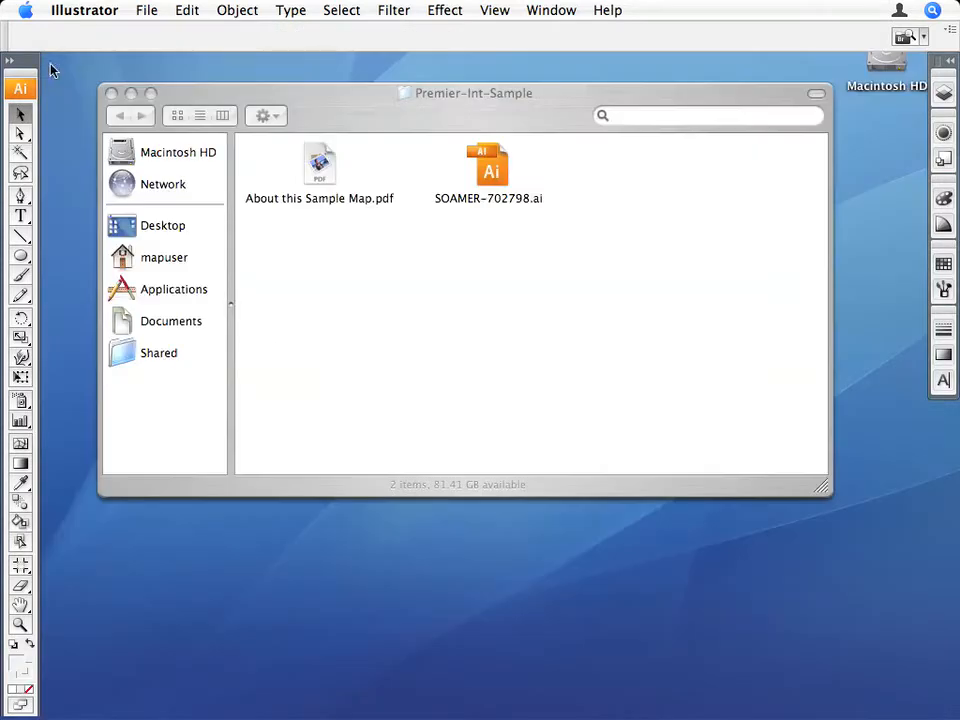
click(459, 392)
double_click(490, 168)
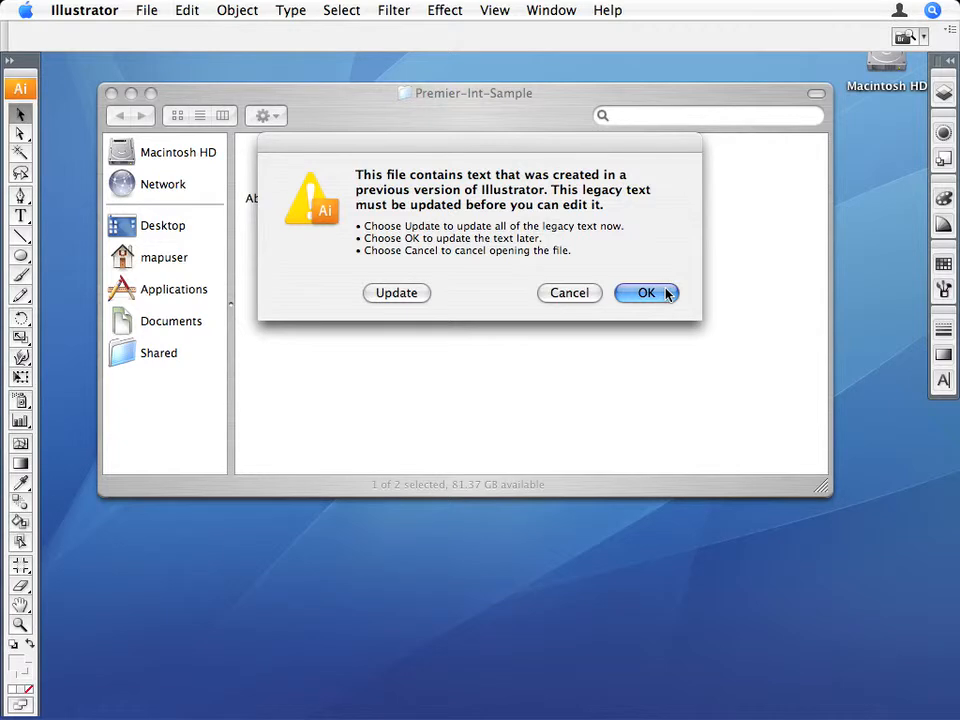
click(420, 297)
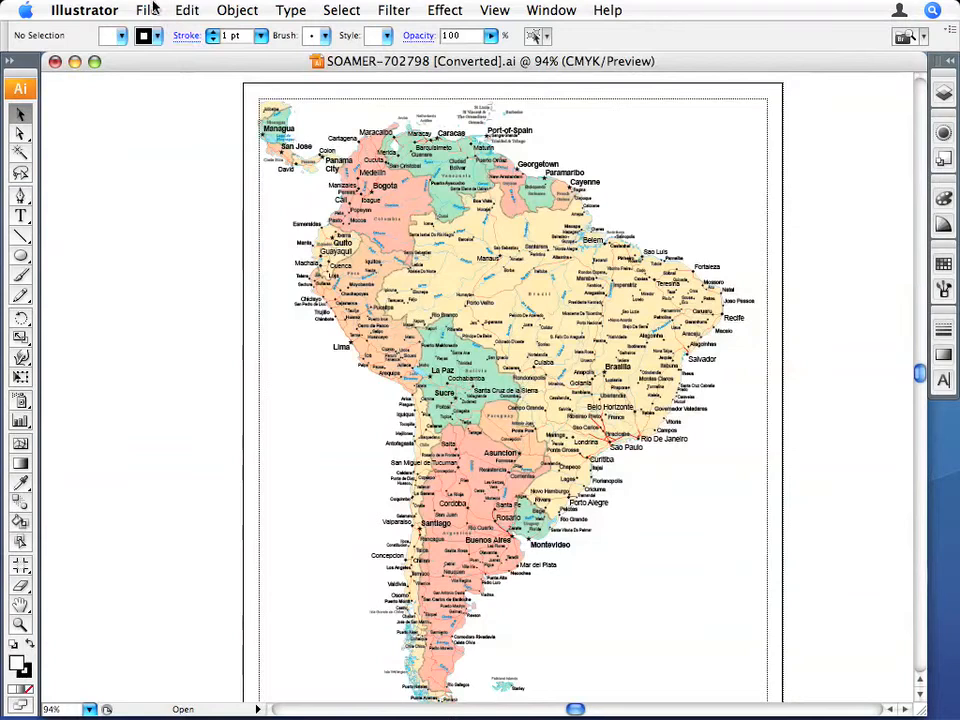
Save the map as SOAMER-702798 [Converted].ai in Illustrator CS3 format with PDF compatibility and compression.
click(148, 10)
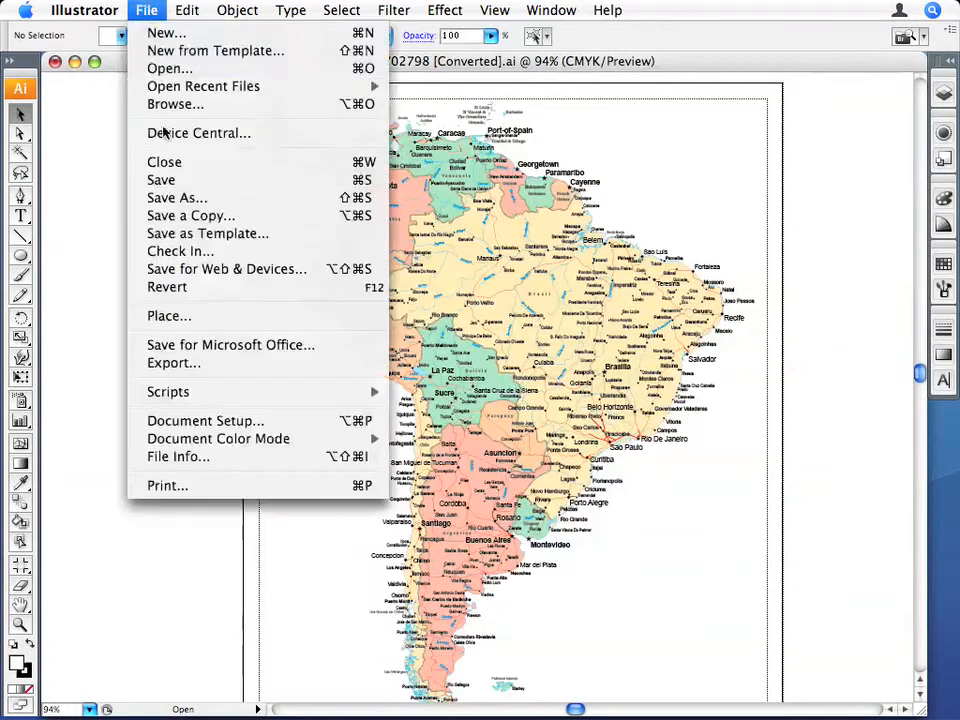
click(172, 201)
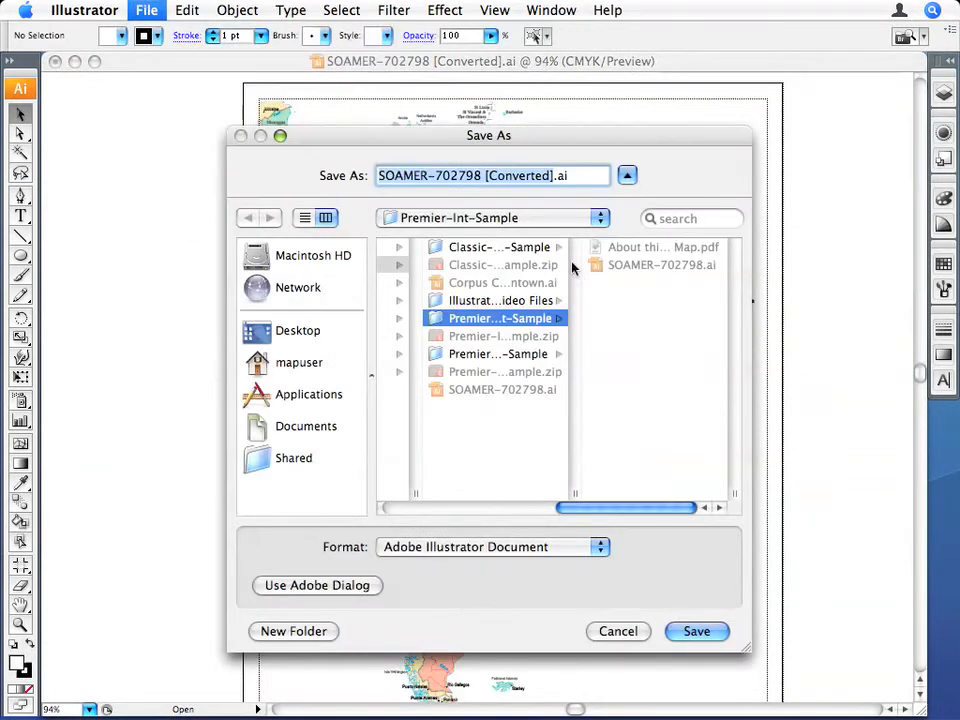
click(698, 631)
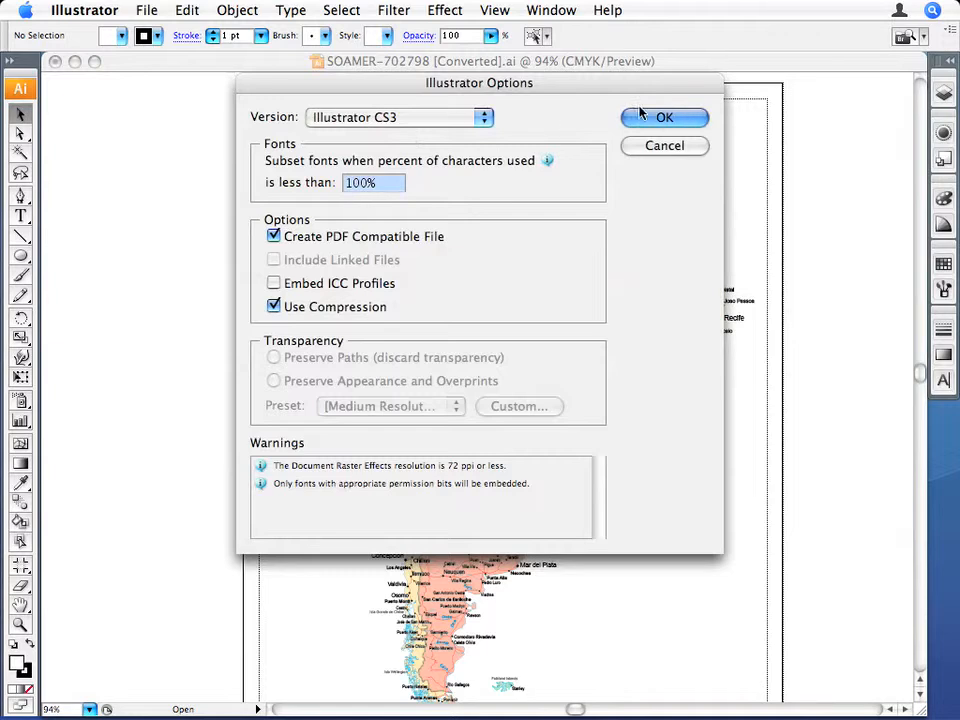
click(649, 115)
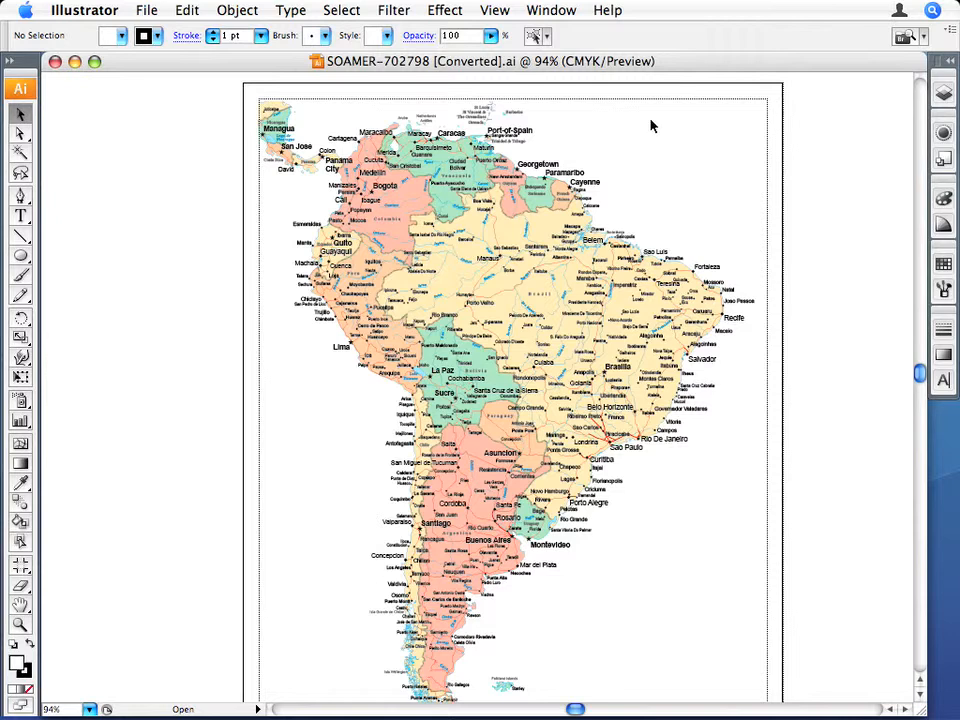
Try retyping the Sucre capital label in Bolivia as editable text, and undo the edit.
super+click(506, 356)
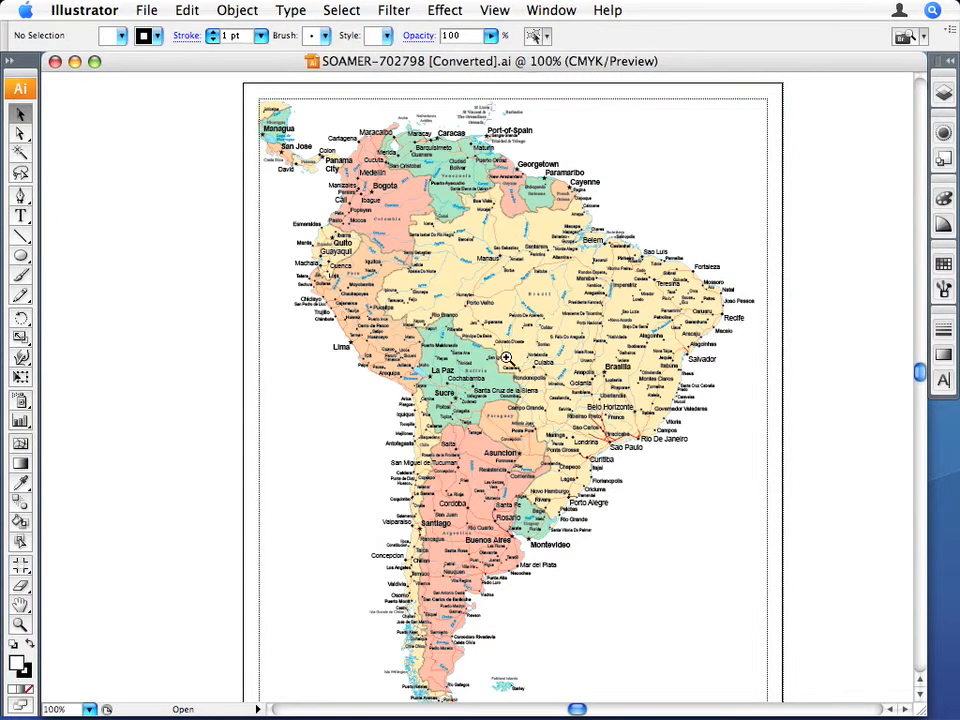
super+click(454, 484)
super+click(488, 299)
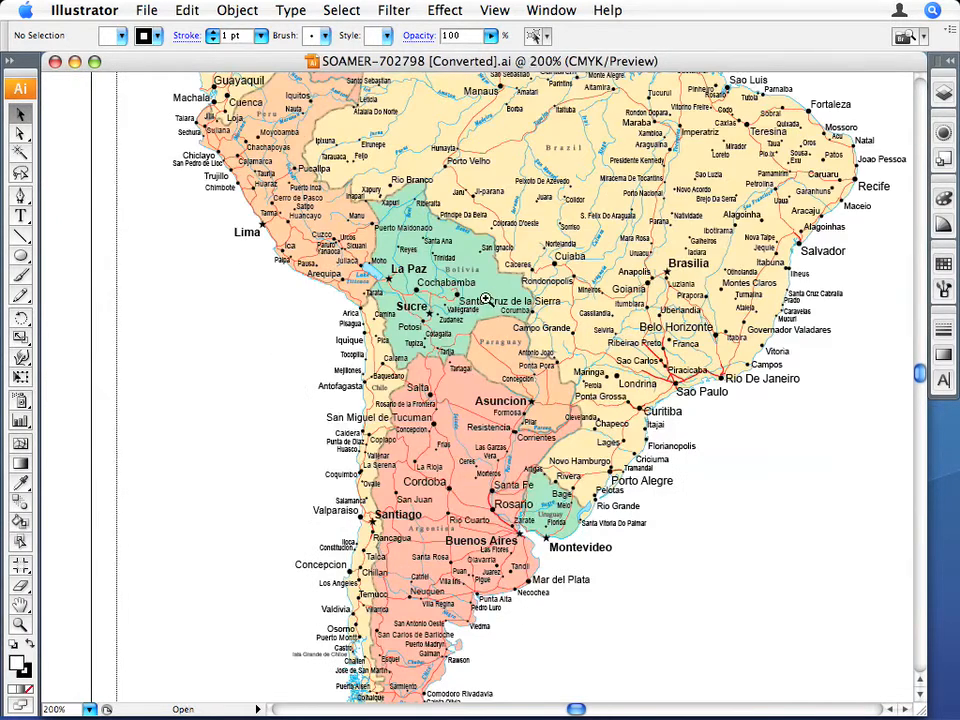
super+click(407, 435)
drag(714, 343, 560, 204)
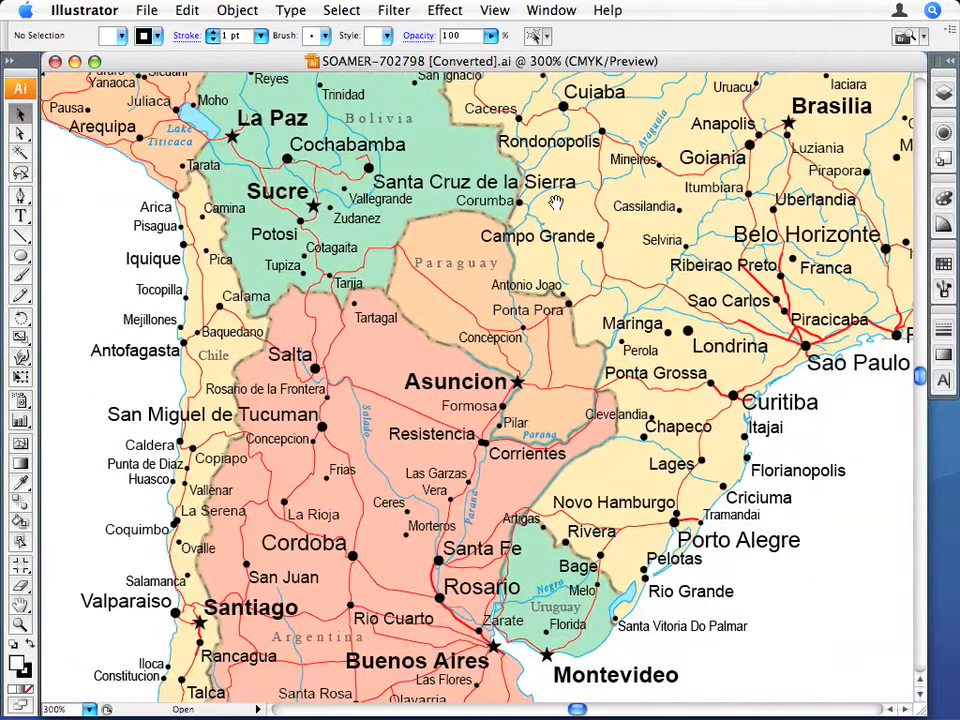
click(22, 216)
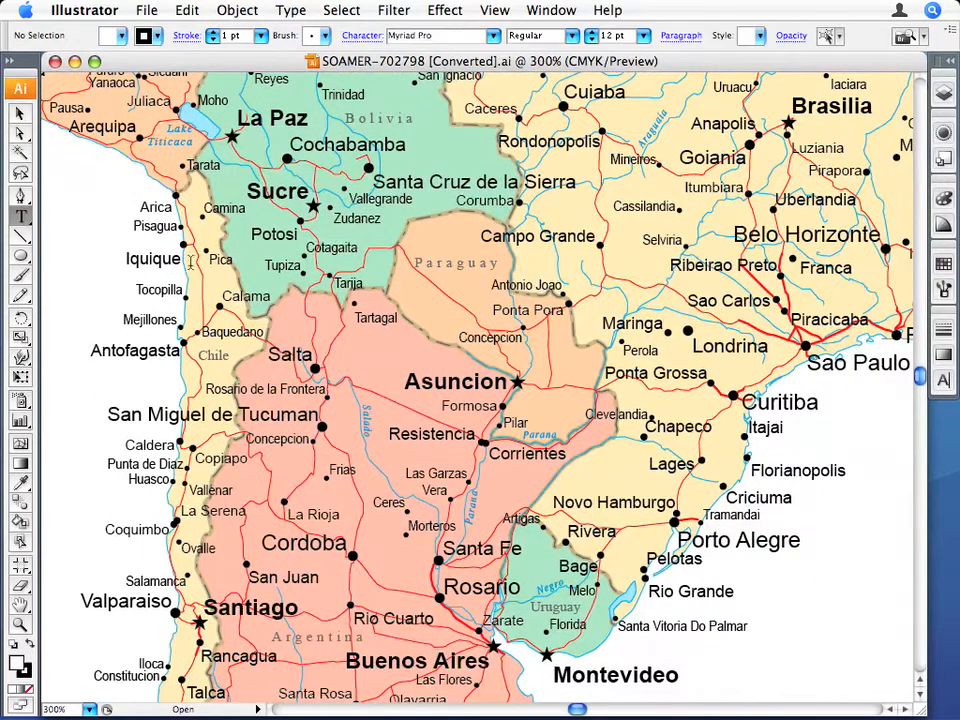
drag(247, 191, 308, 193)
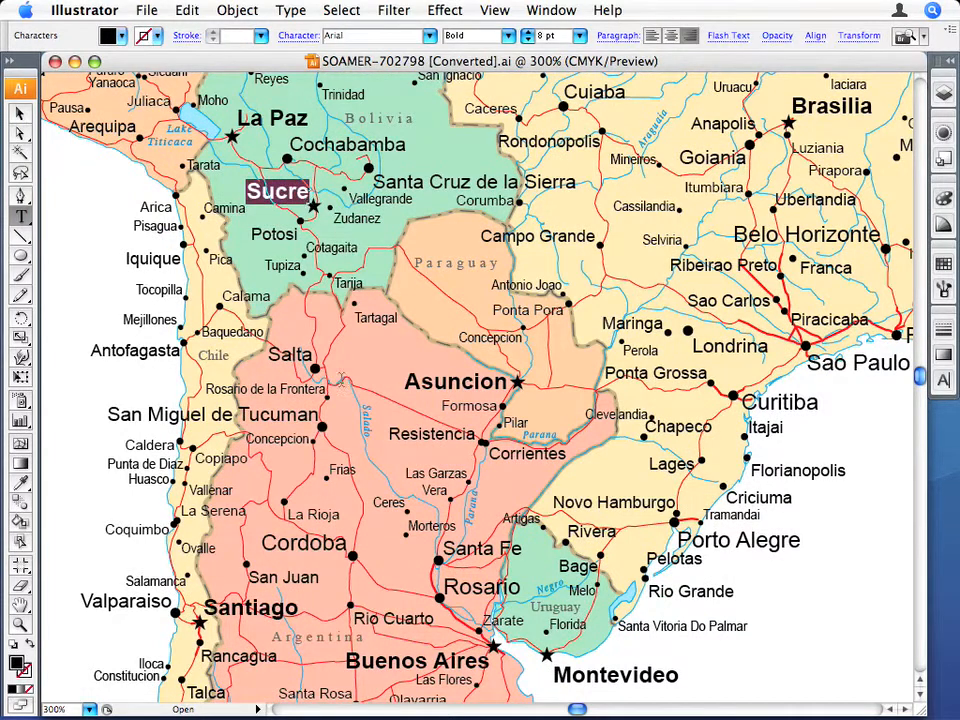
text(Sucre)
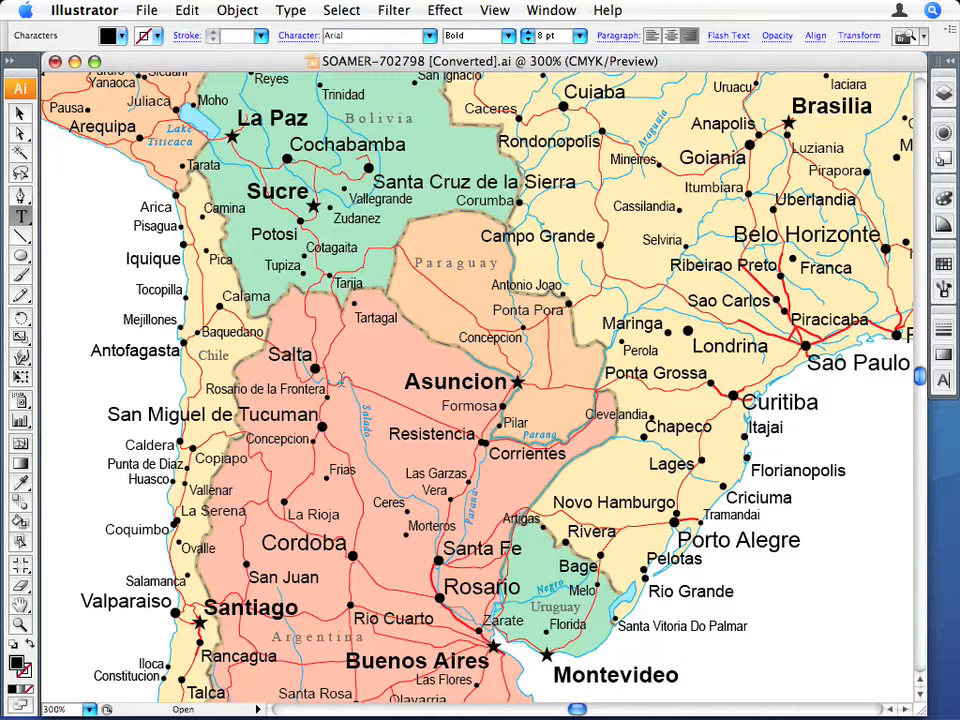
key(super+z)
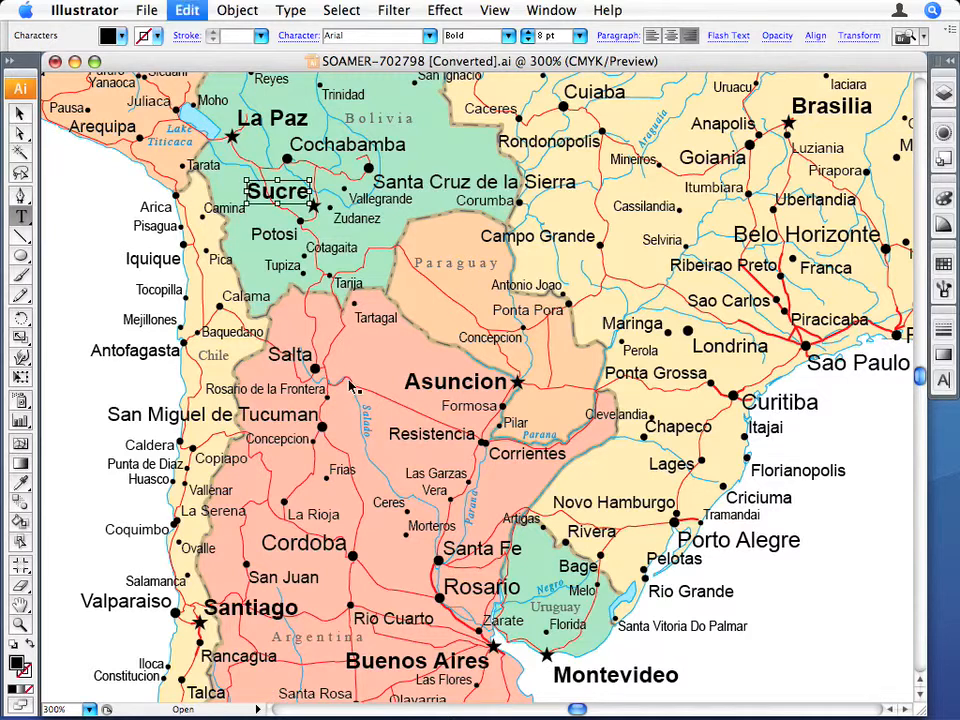
super+click(346, 376)
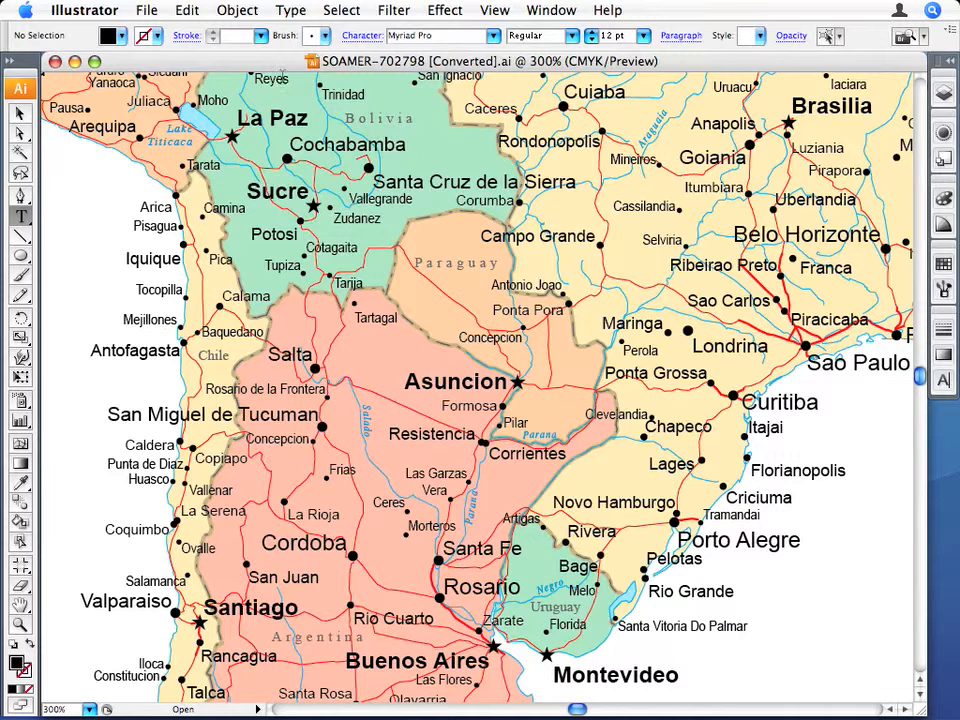
Replace every use of Arial Bold in the document with Rosewood Std and review the national capital labels.
click(290, 10)
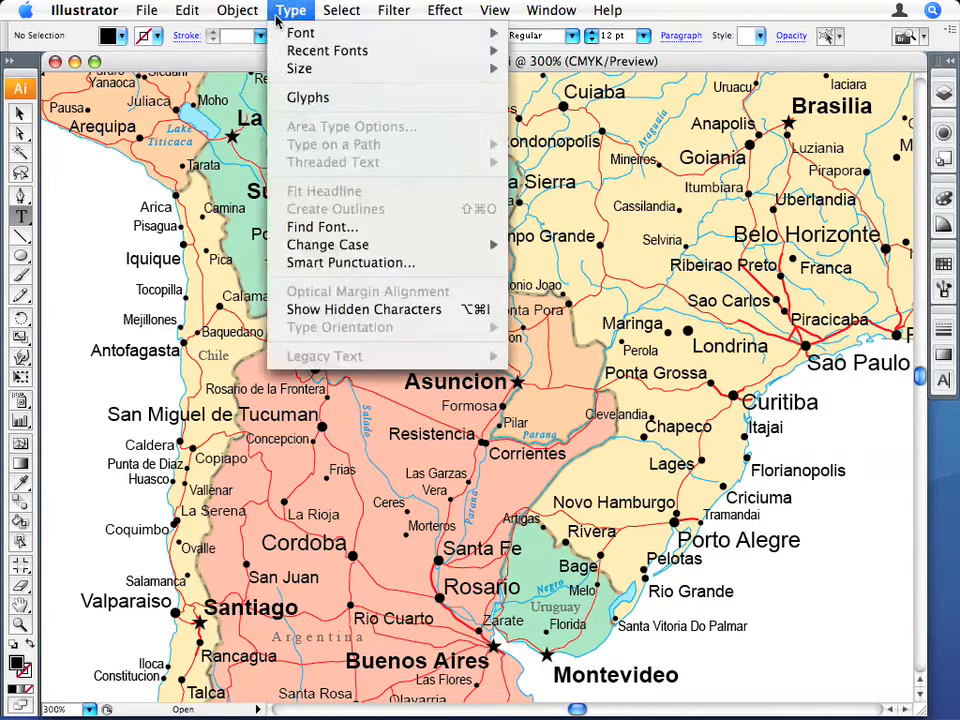
click(316, 228)
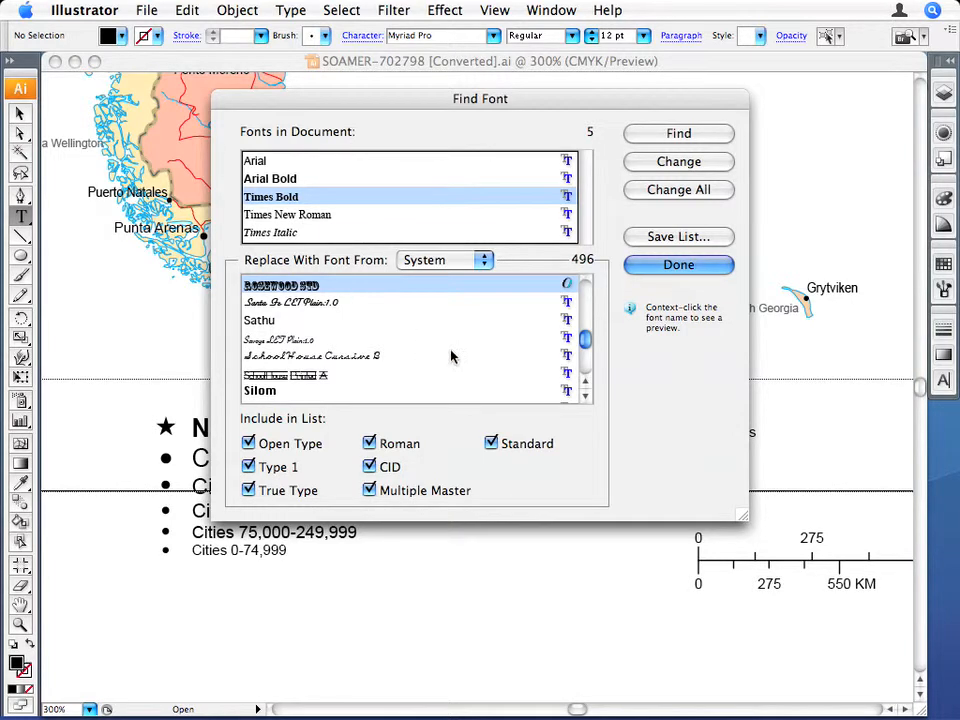
click(283, 179)
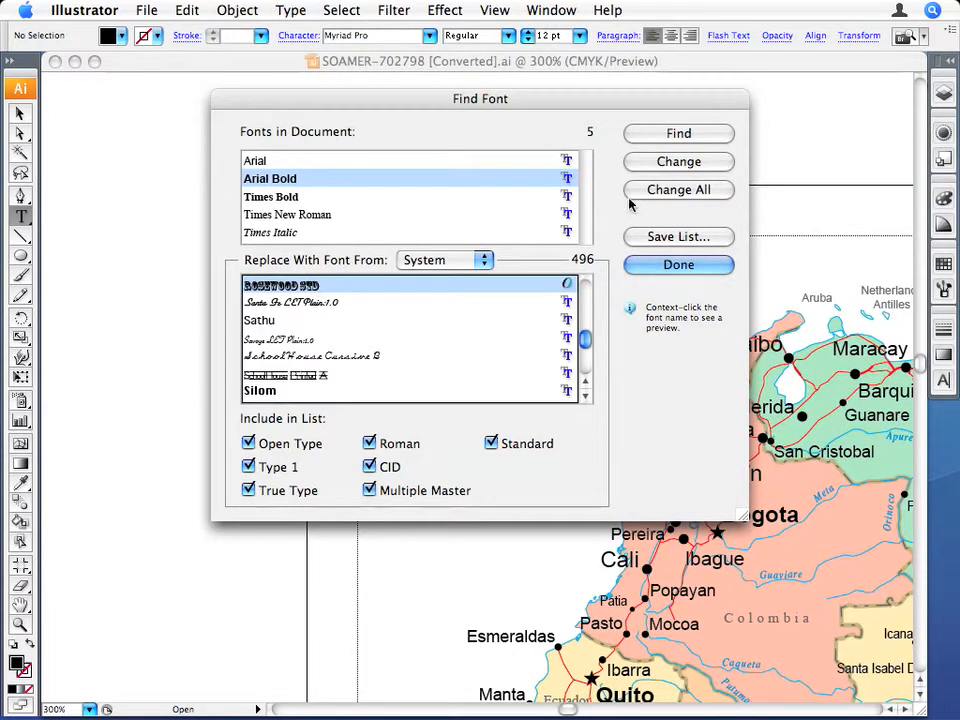
click(680, 189)
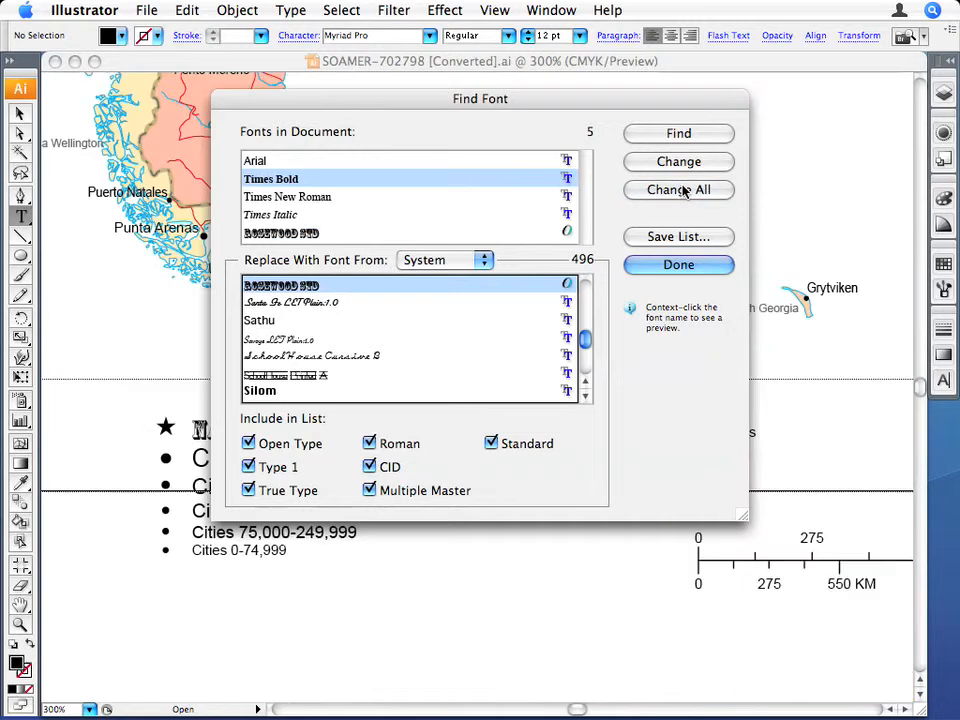
click(681, 263)
drag(339, 195, 471, 651)
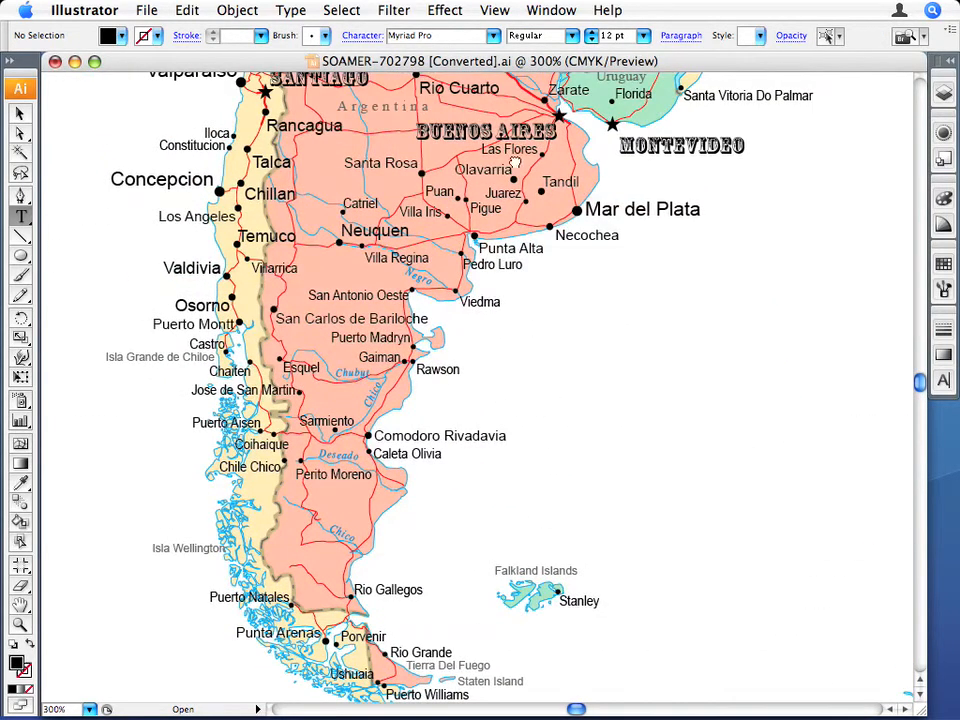
drag(516, 161, 460, 642)
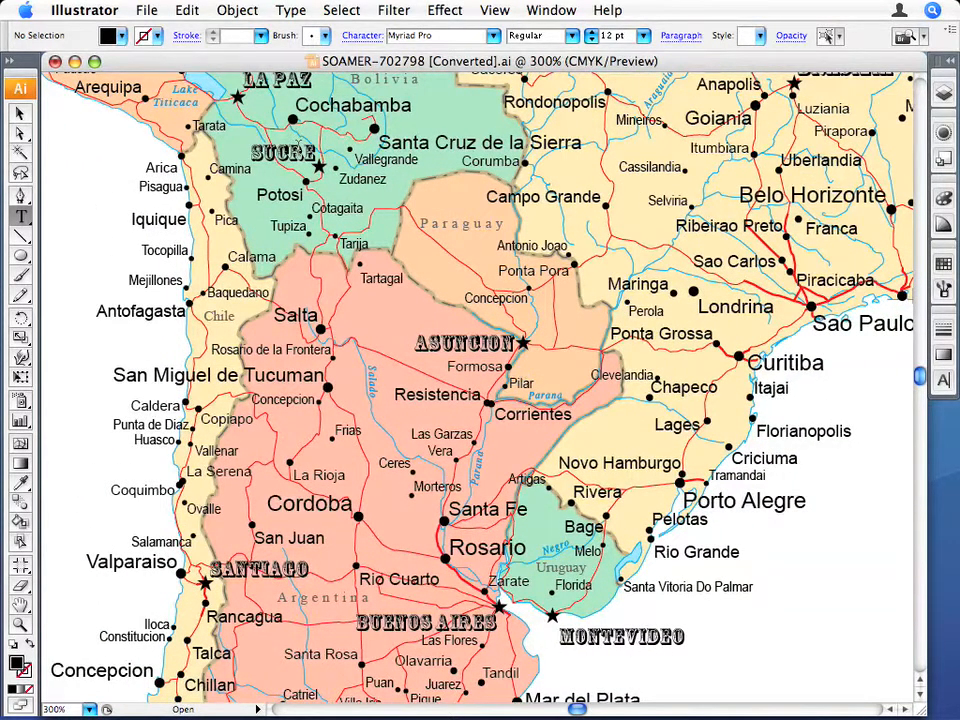
Hide the layers from River Names up to the 900,000+ cities layer, and show them all again.
click(943, 93)
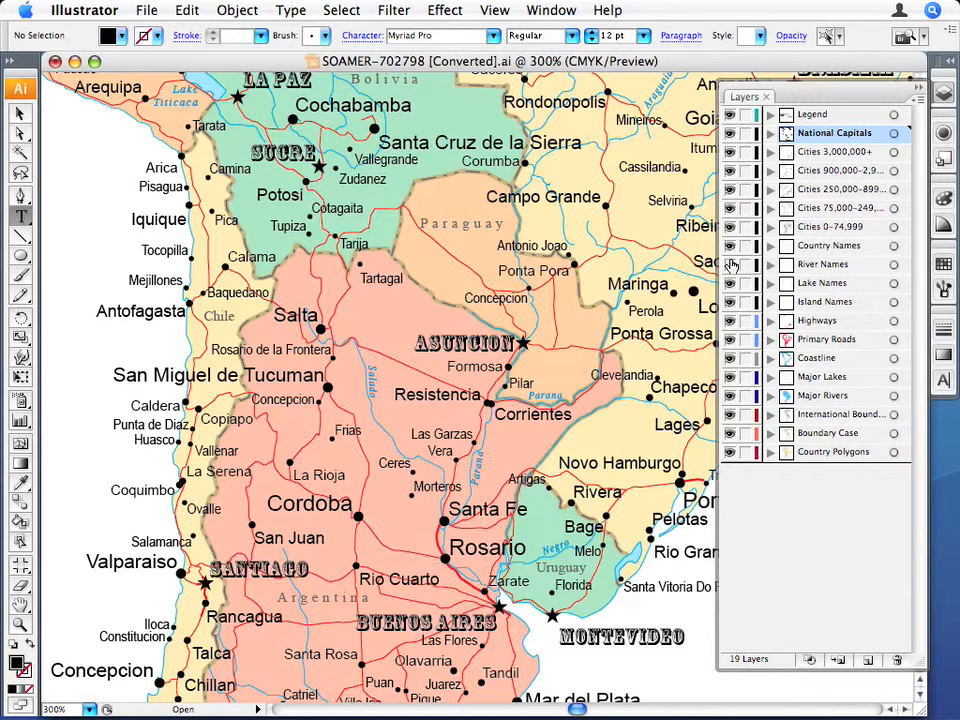
drag(733, 265, 732, 172)
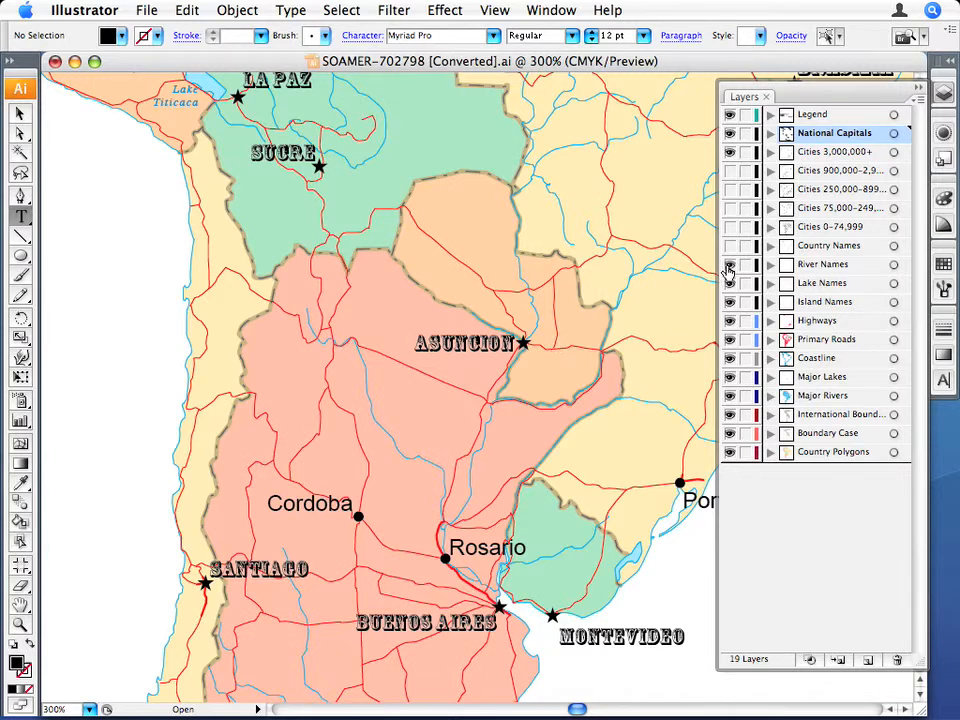
drag(729, 265, 733, 170)
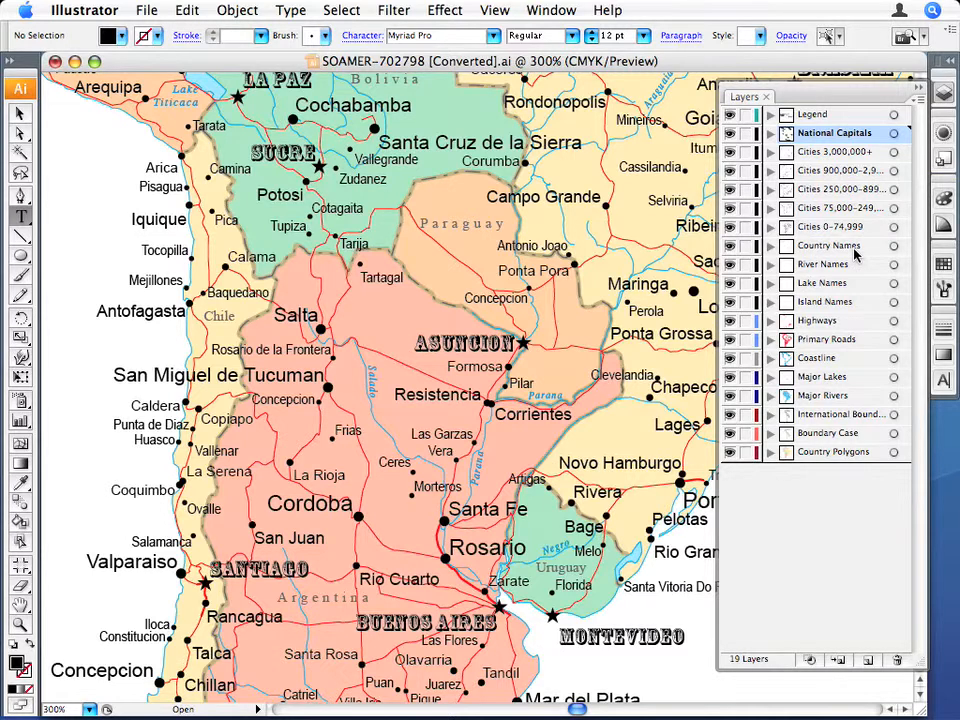
Give all labels on the 900,000+, 250,000+ and 75,000+ city layers a calligraphic script font starting with "Ap" and a green fill.
alt+click(843, 171)
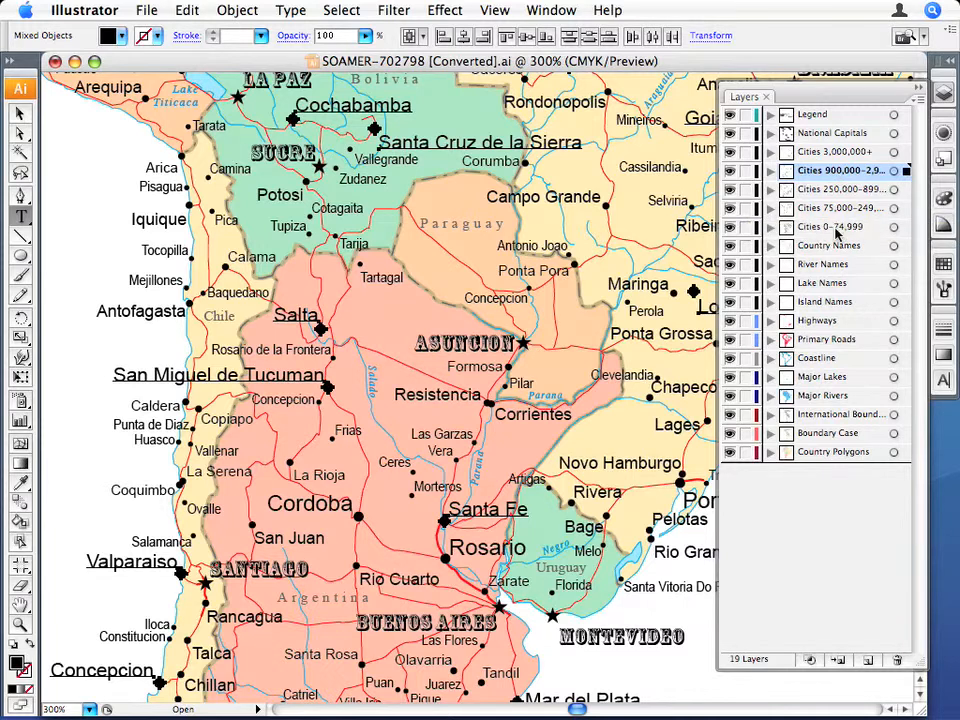
shift+click(843, 190)
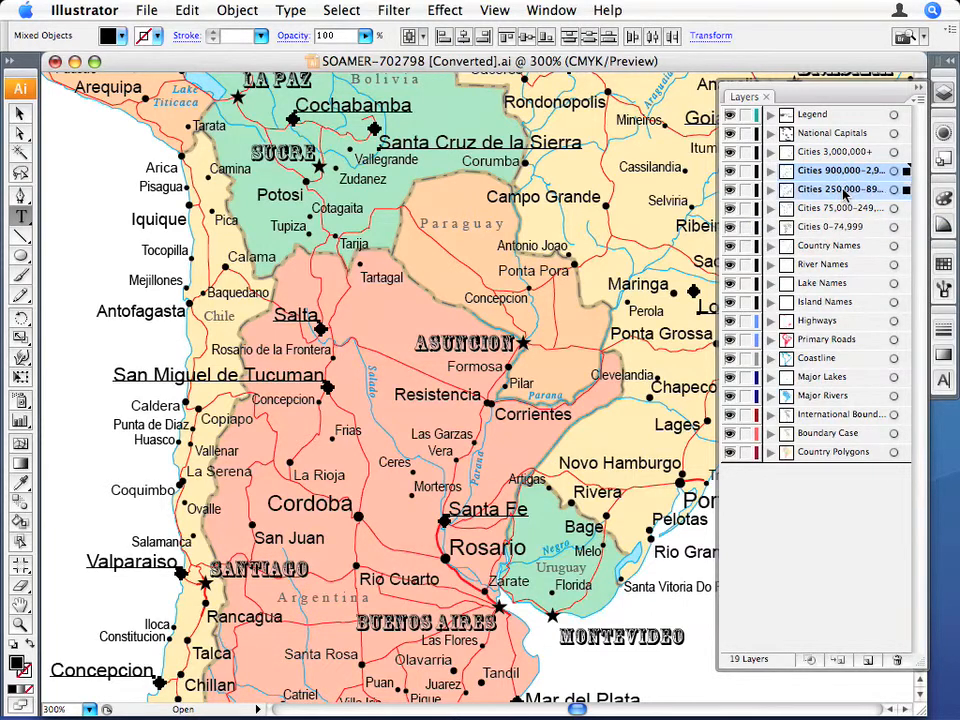
shift+click(848, 208)
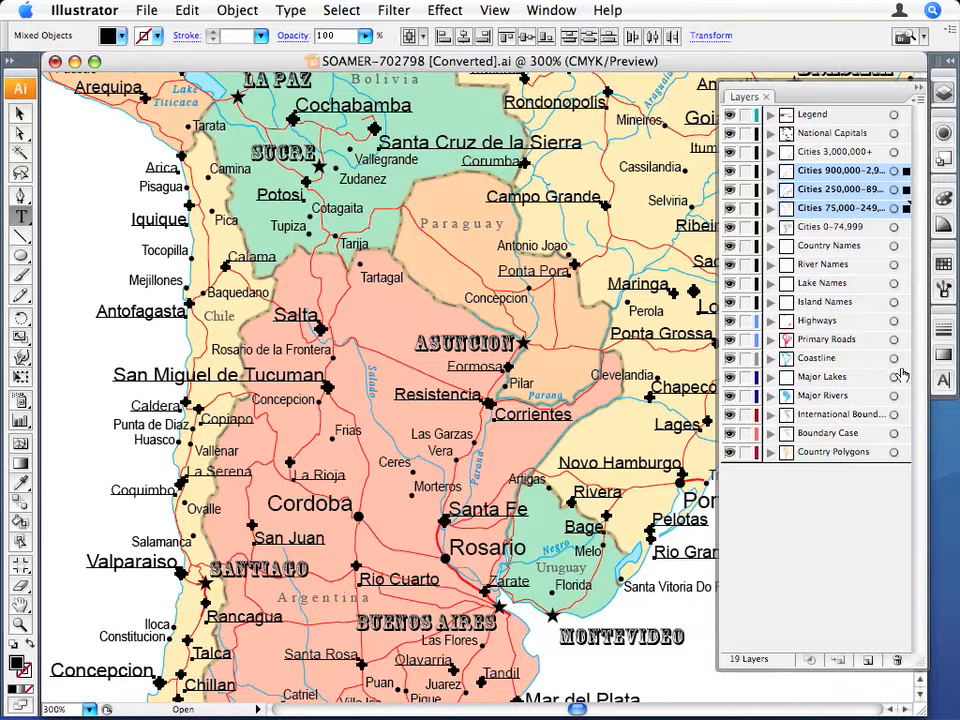
click(942, 380)
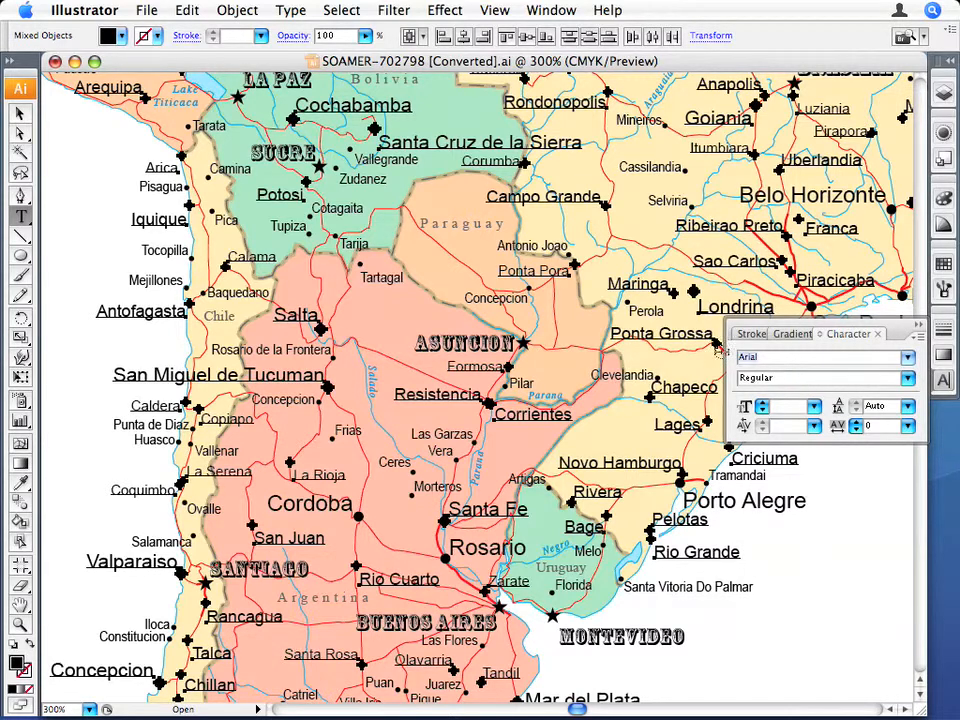
click(780, 357)
text(ap)
key(Return)
click(944, 265)
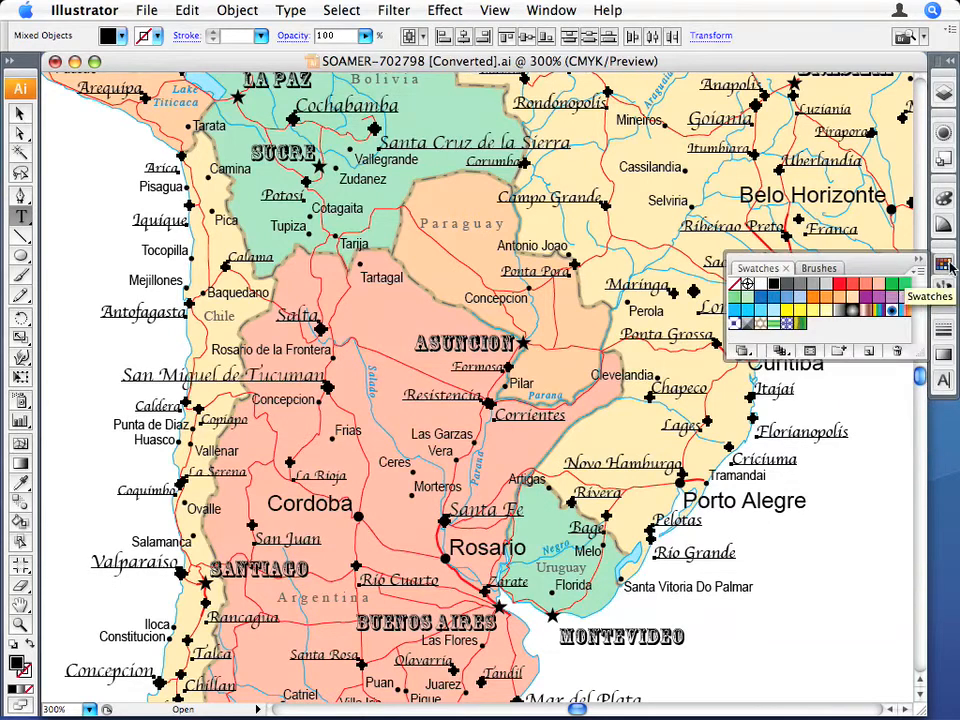
click(892, 288)
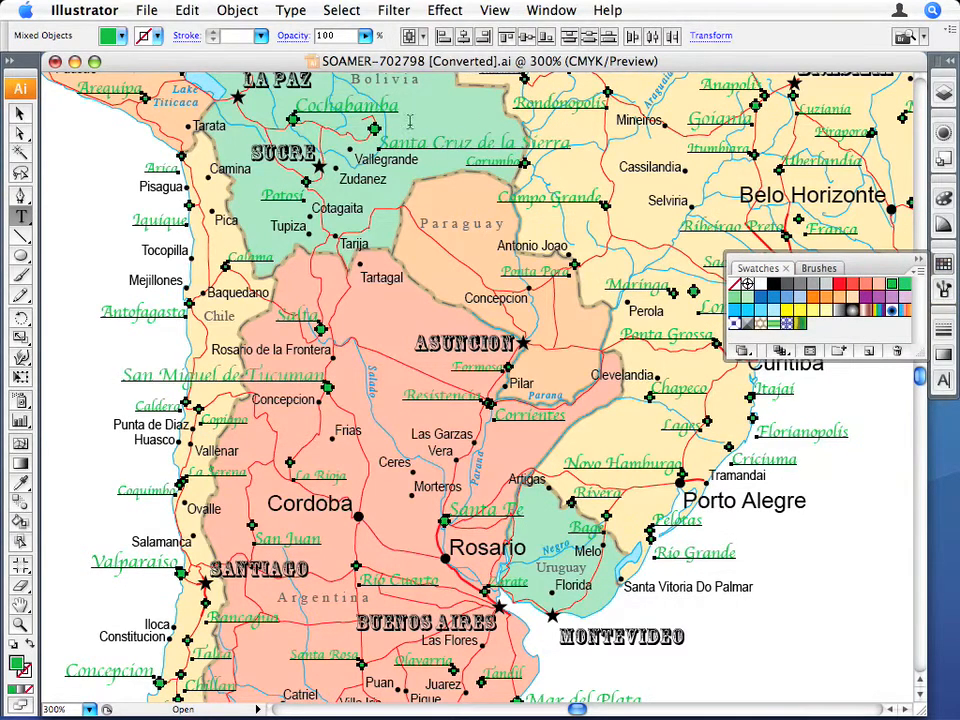
Undo the green fill and the script font on the city labels, and deselect everything.
click(187, 10)
click(189, 32)
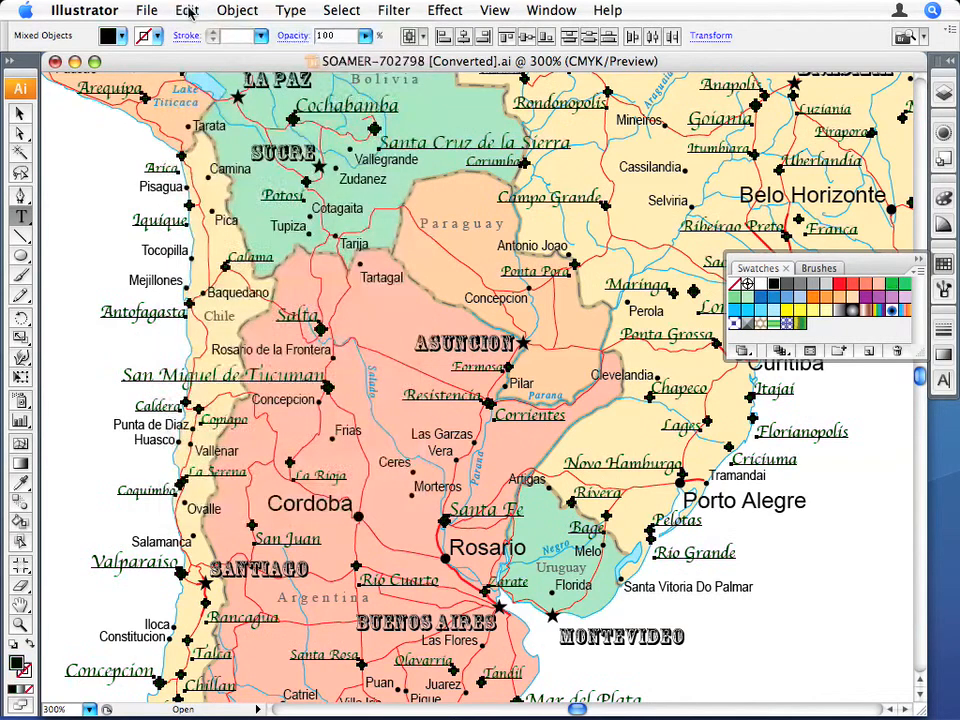
click(187, 10)
click(200, 29)
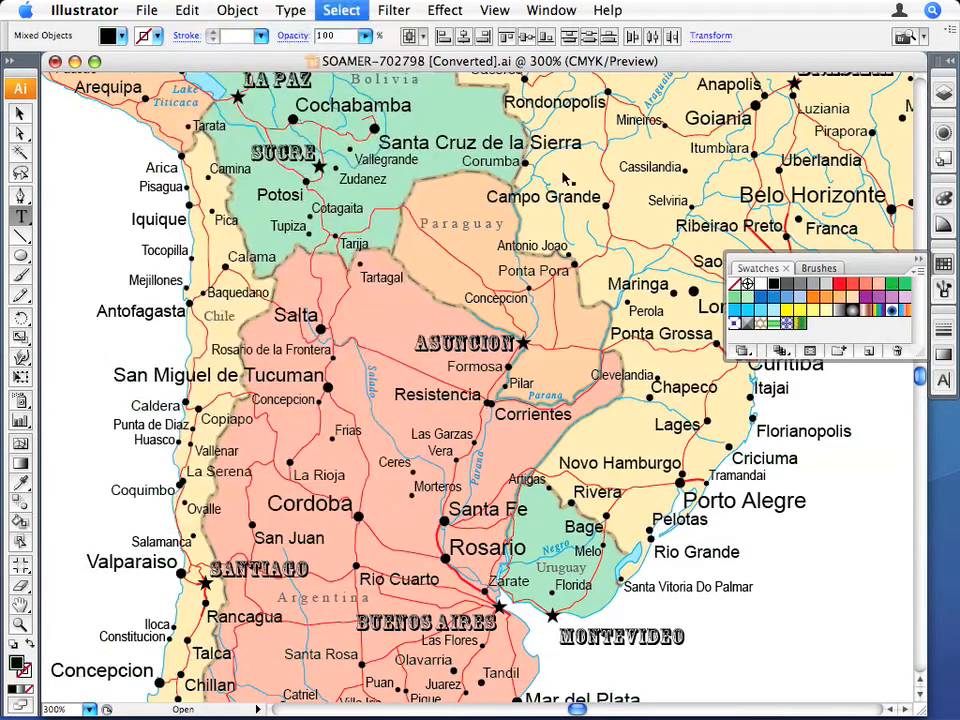
key(super+shift+a)
click(918, 259)
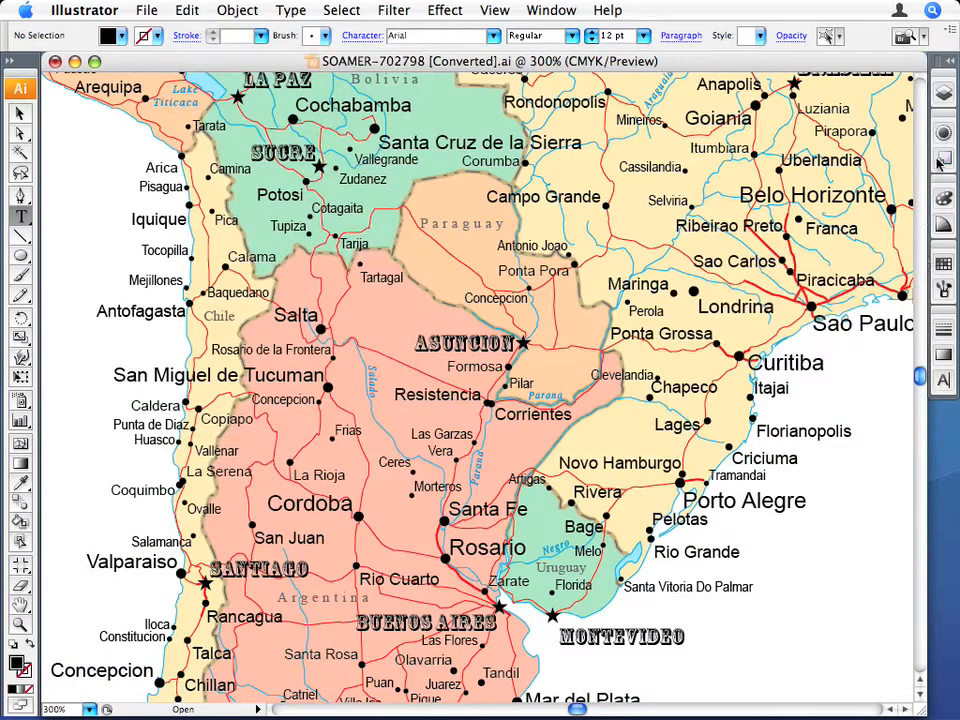
Select all artwork on the Cities 900,000+ layer and set its labels to the Apple Chancery font.
click(944, 97)
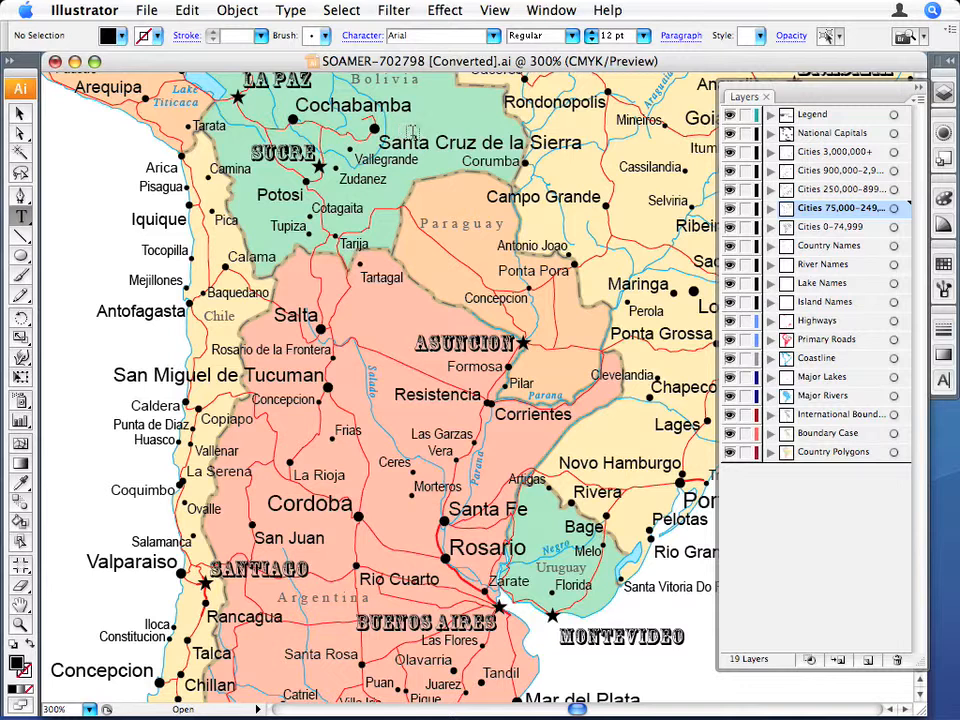
alt+click(843, 171)
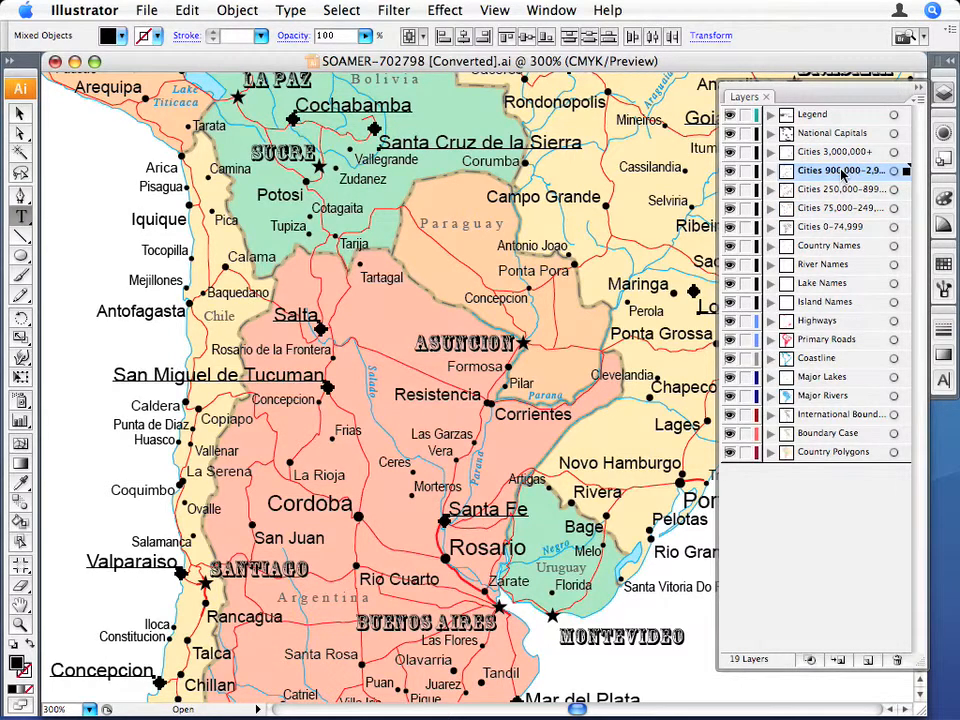
key(super+t)
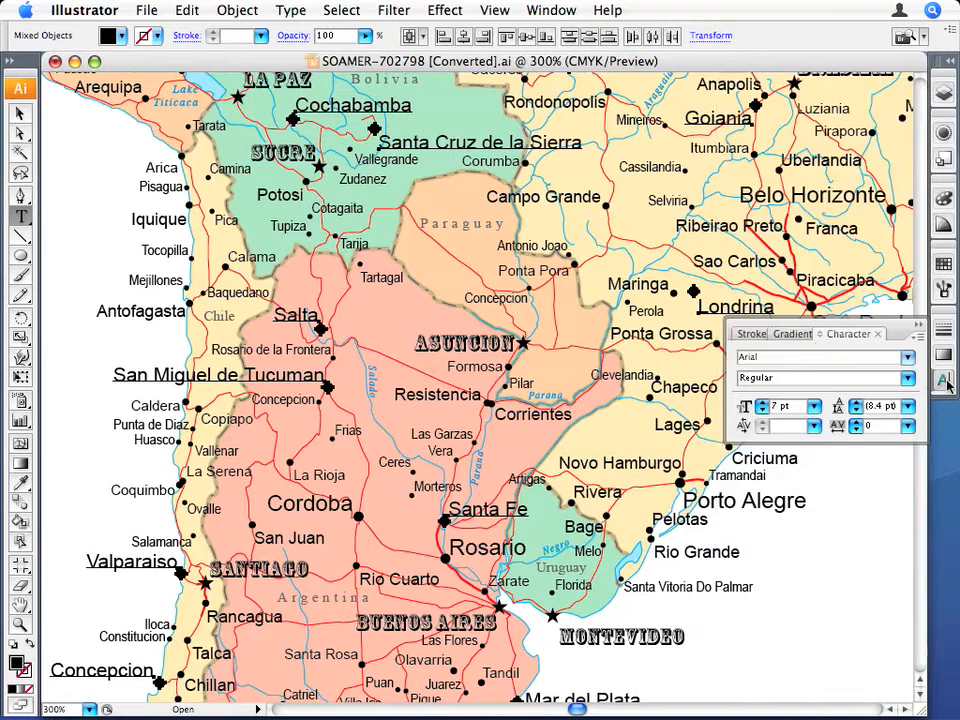
drag(812, 356, 726, 353)
text(Apple Chancery)
key(Return)
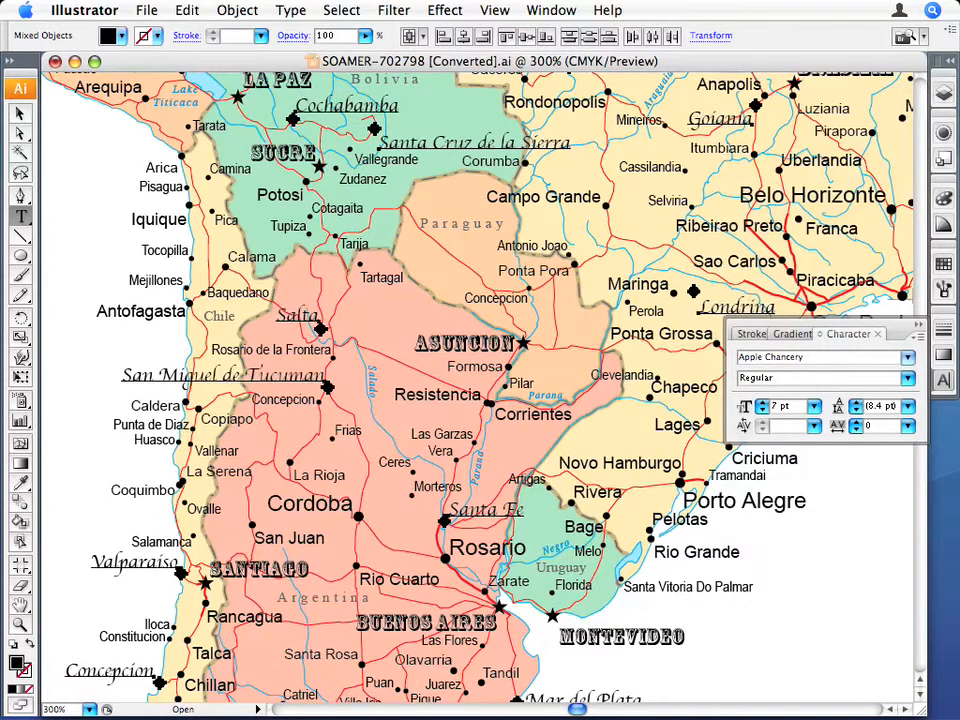
Fill everything selected on the Cities 900,000+ layer with bright red and check which layer is selected.
click(943, 264)
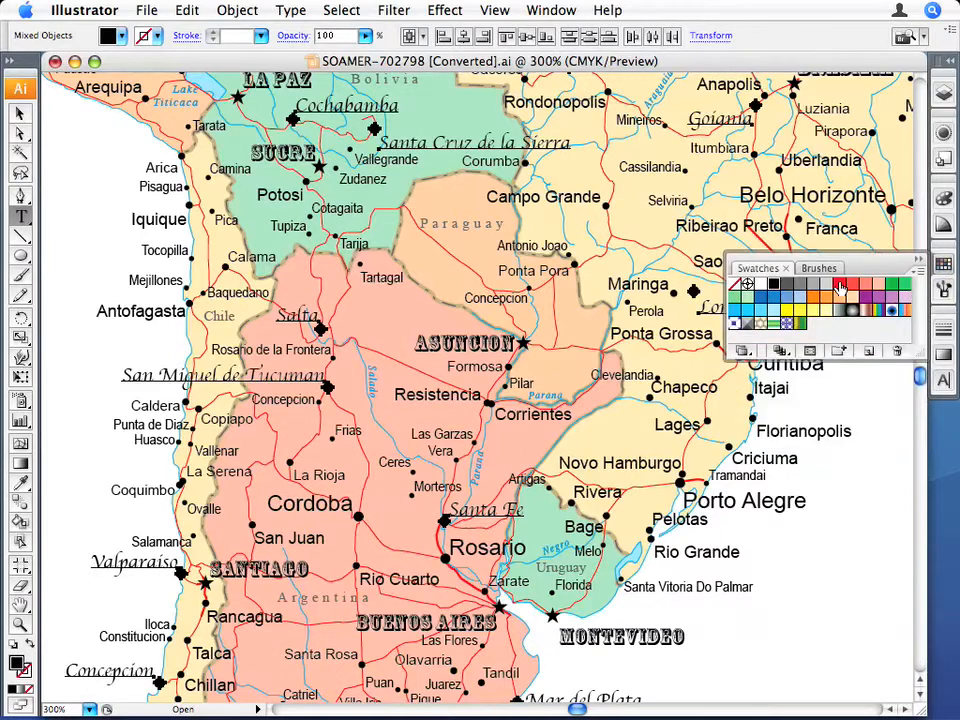
click(840, 284)
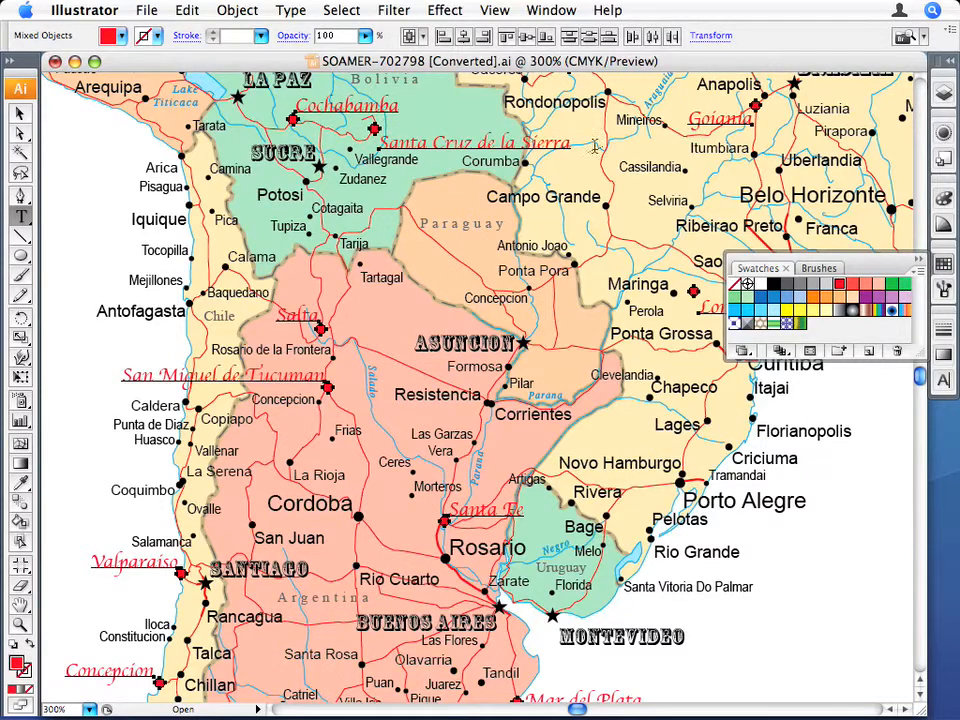
key(F7)
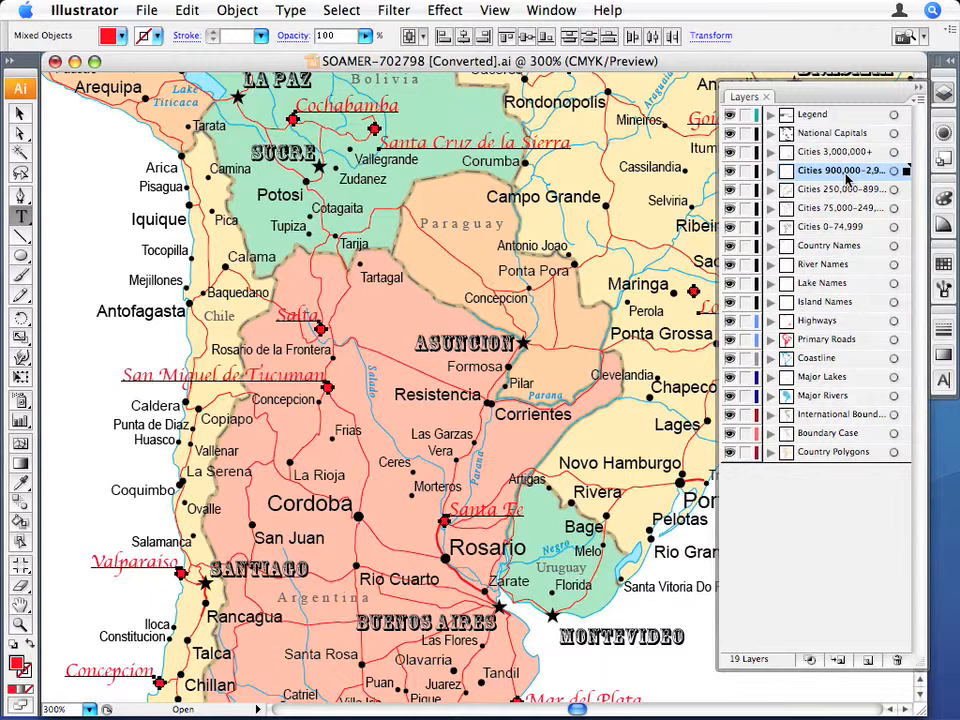
click(921, 92)
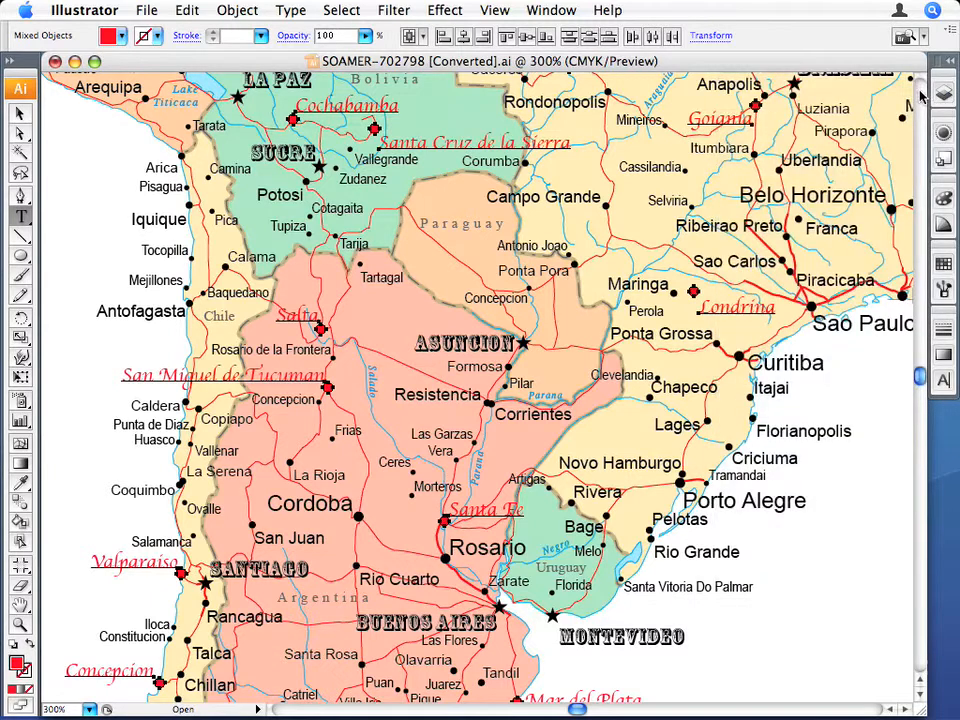
Undo the red fill on the Cities 900,000+ layer and deselect everything.
click(187, 10)
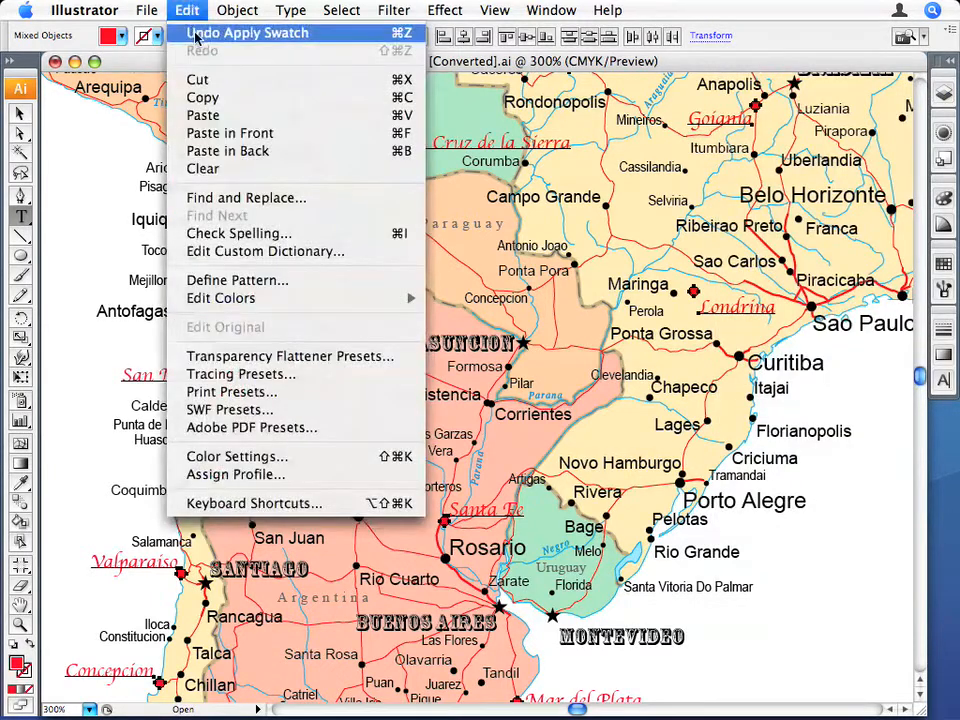
click(197, 35)
key(super+shift+a)
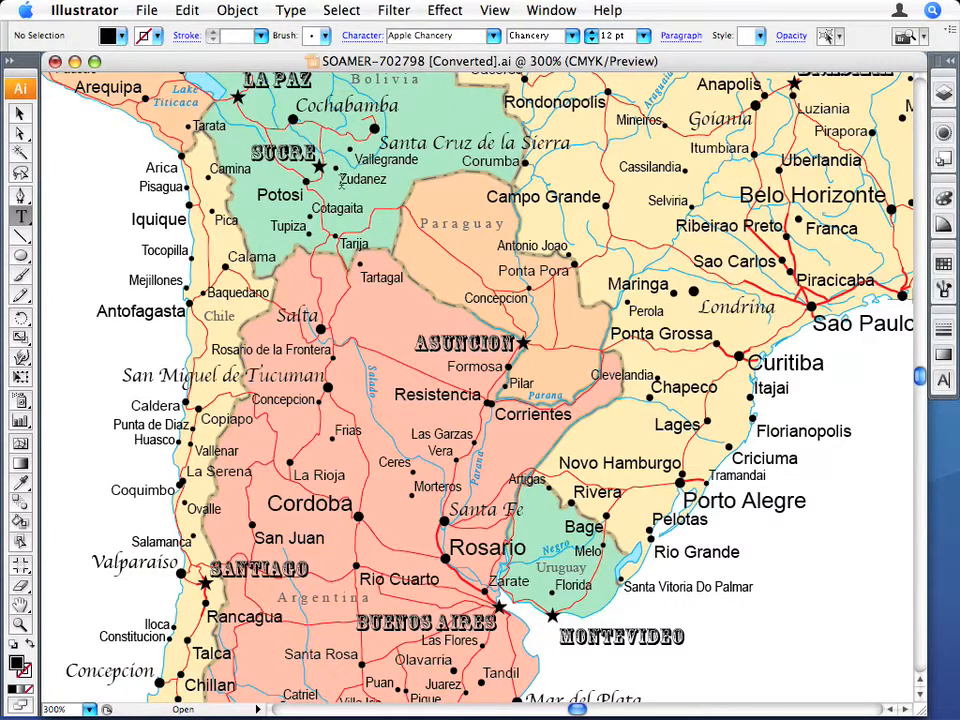
Select only the grouped Apple Chancery city labels, without the city dots, and fill them with bright red.
click(20, 115)
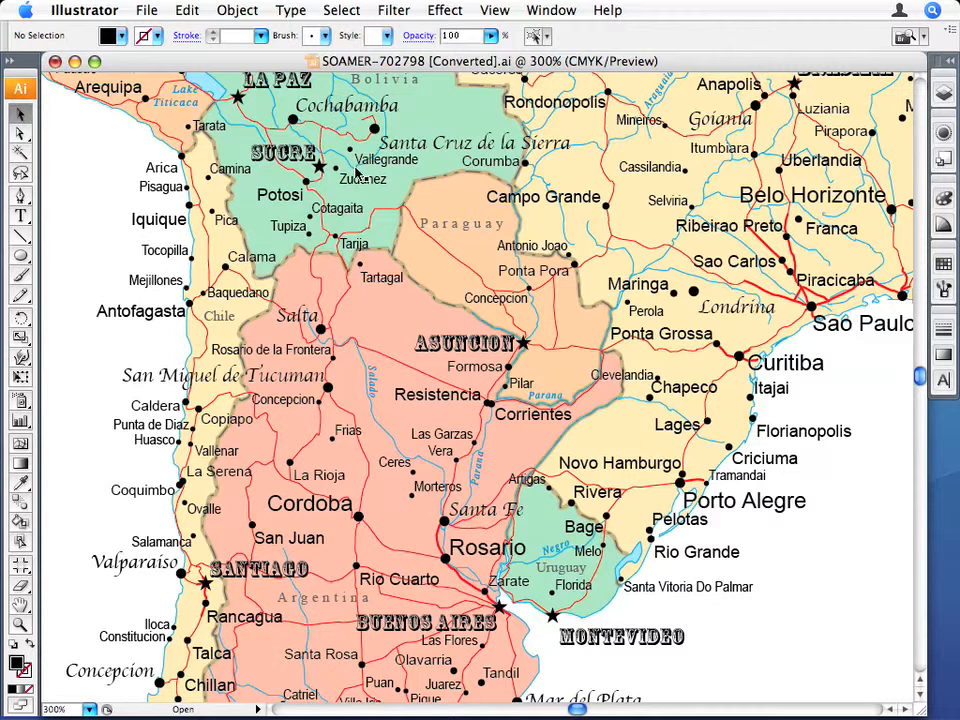
click(465, 149)
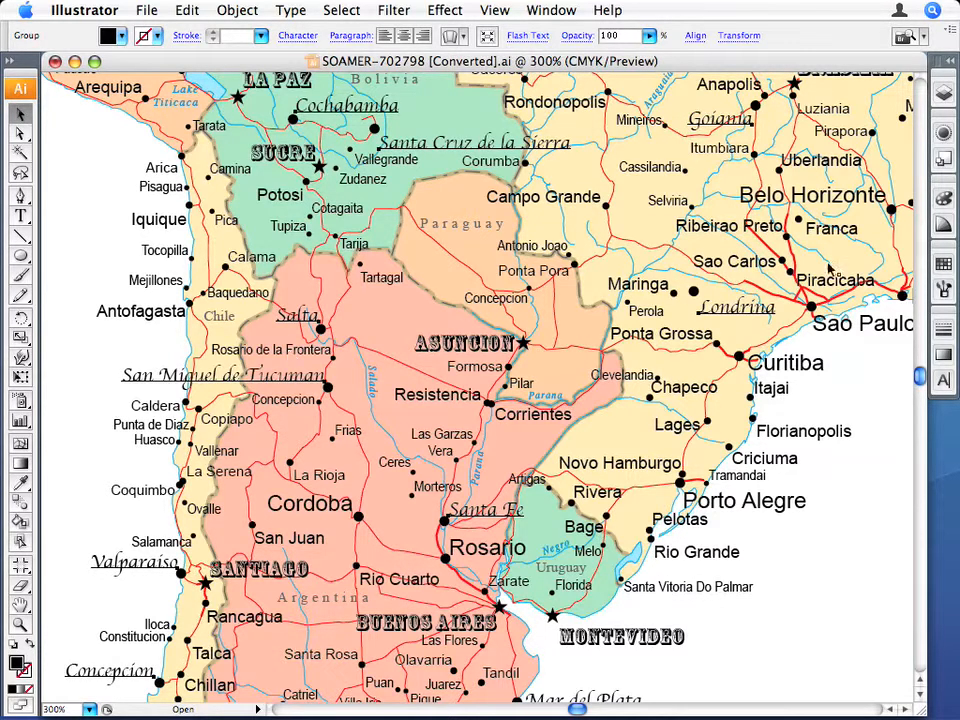
click(943, 263)
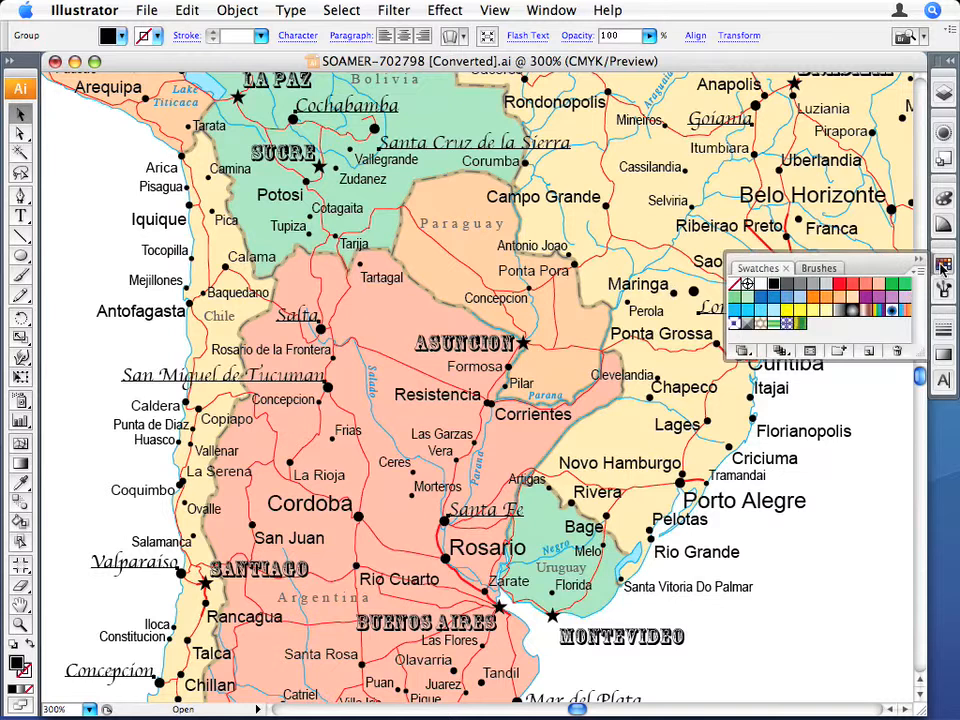
click(839, 284)
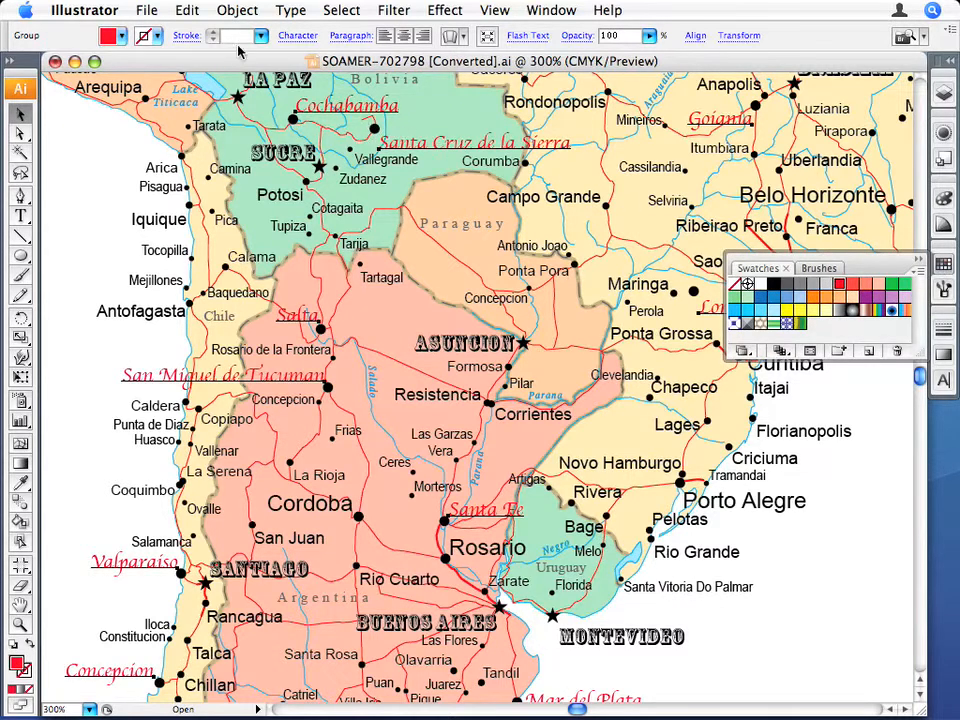
Hide the red city labels and select the artwork remaining visible on the Cities 900,000+ layer.
click(237, 10)
mouse_move(258, 152)
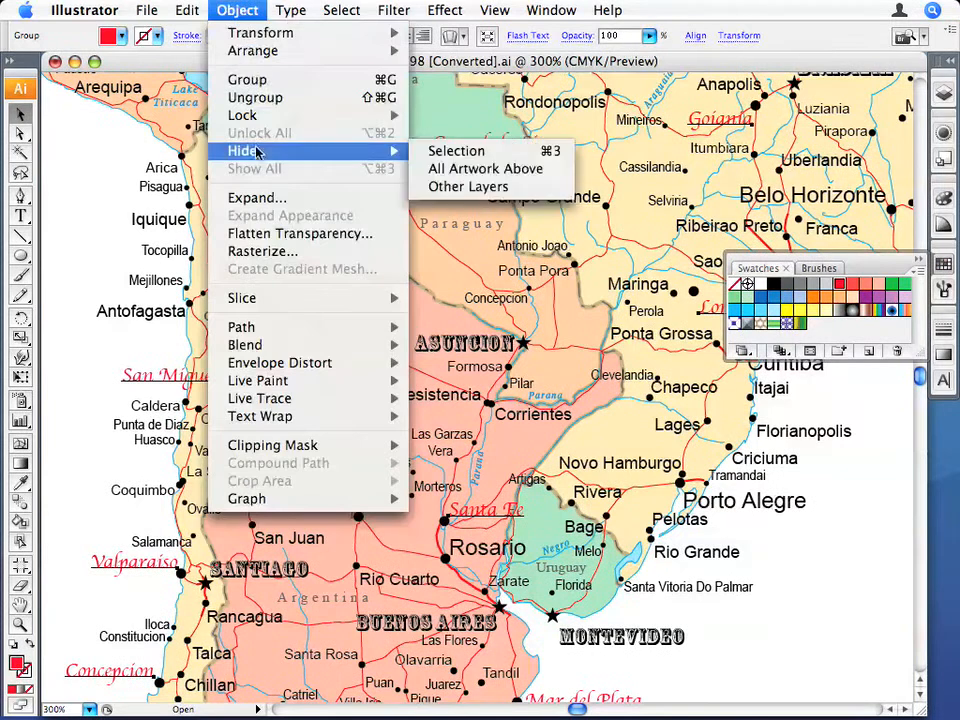
click(440, 150)
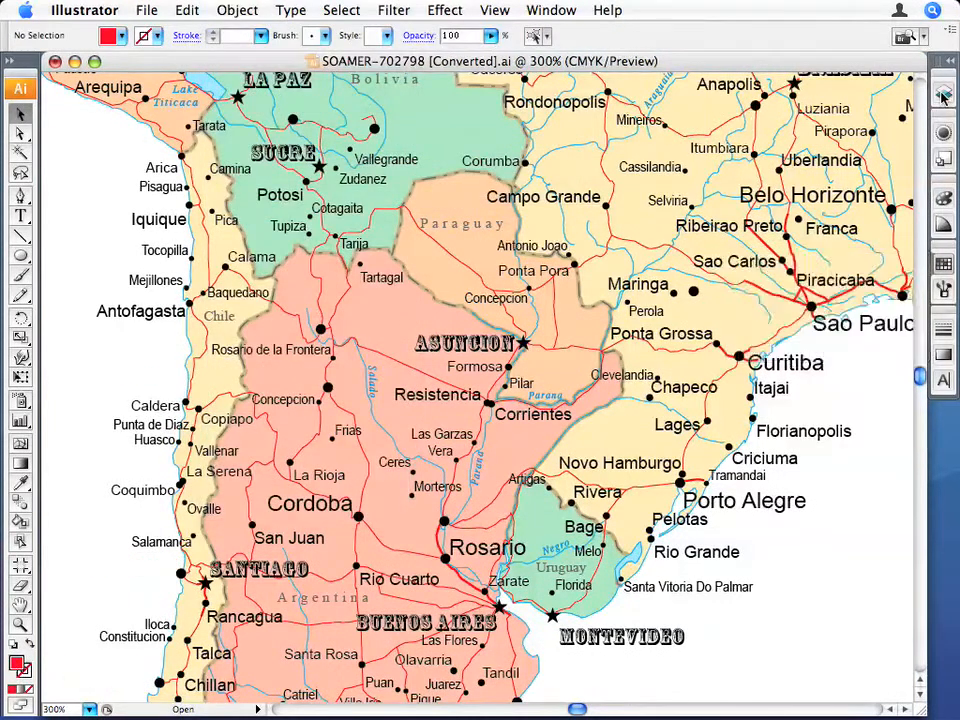
click(943, 95)
click(893, 170)
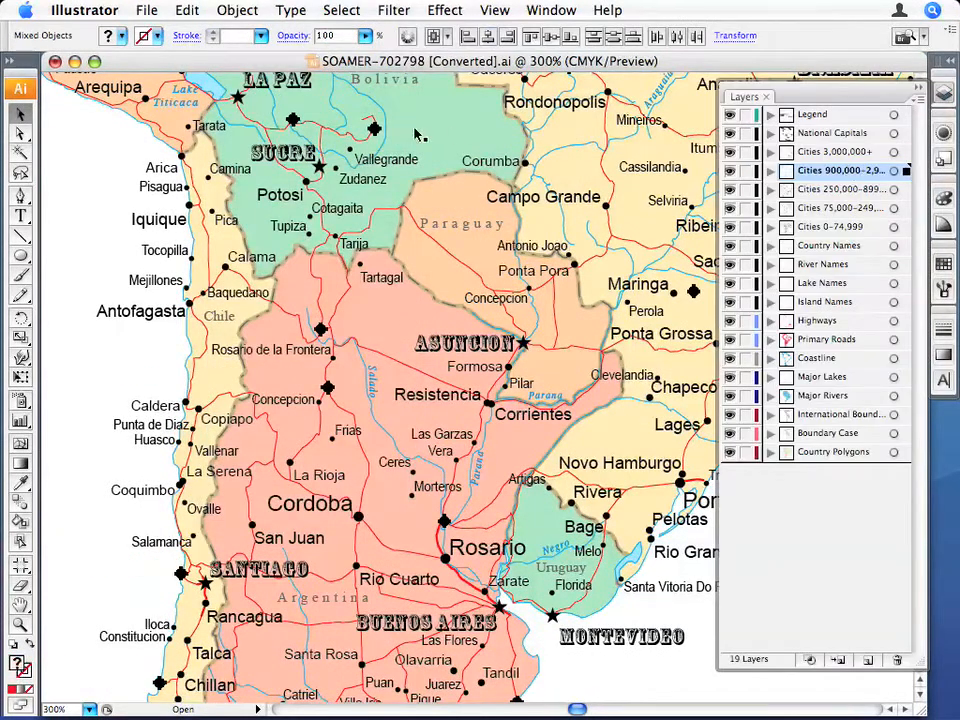